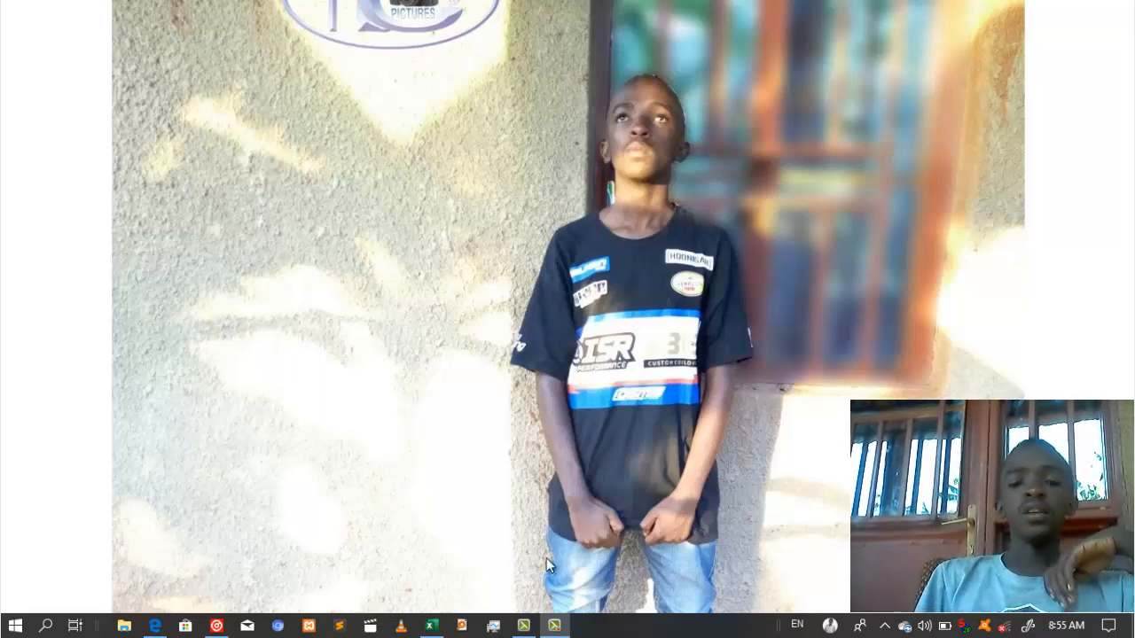
Step: Switch from the photo viewer to the Copy of REPORT SECOND TERM_TOURISM workbook
left_click(431, 626)
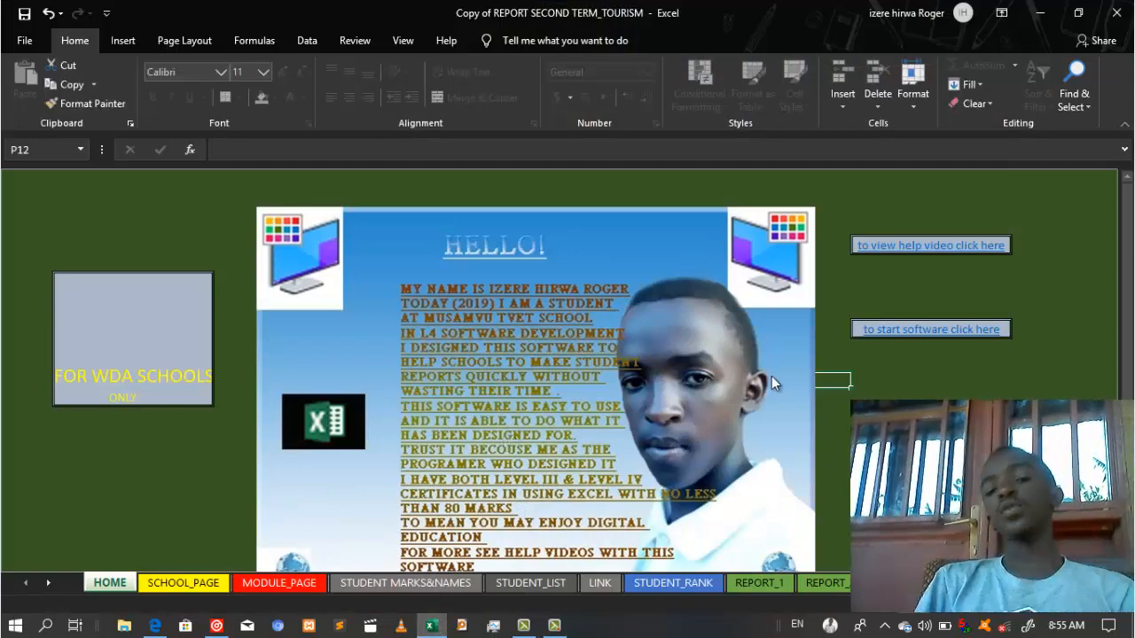
Step: Dismiss the protected HOME sheet warning and follow the 'to start software click here' link
left_click(857, 429)
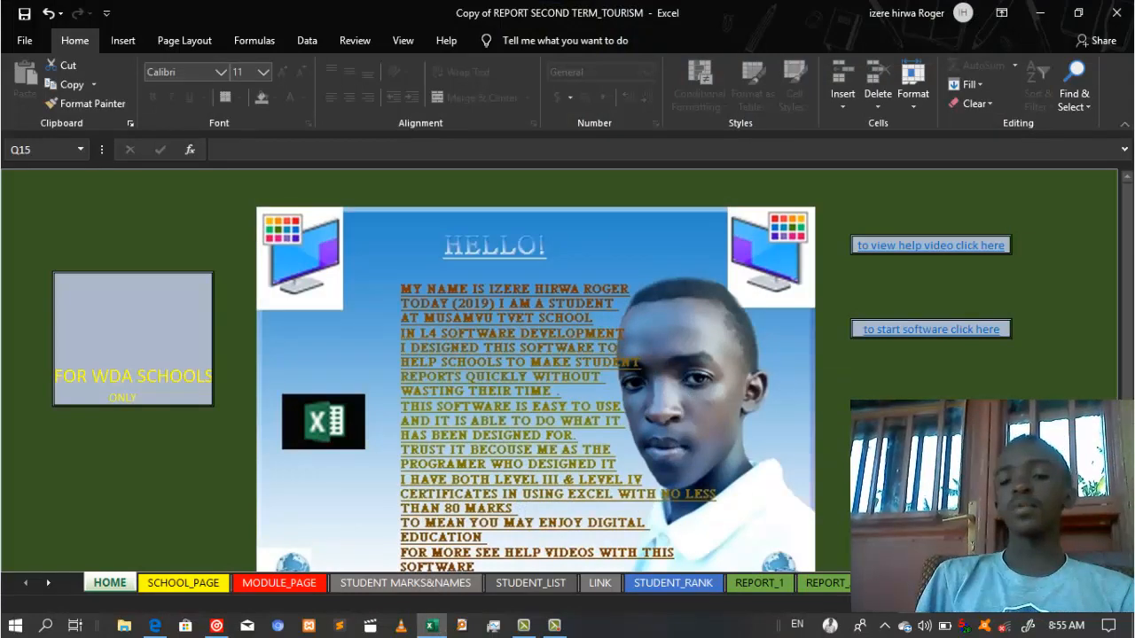
double_click(606, 261)
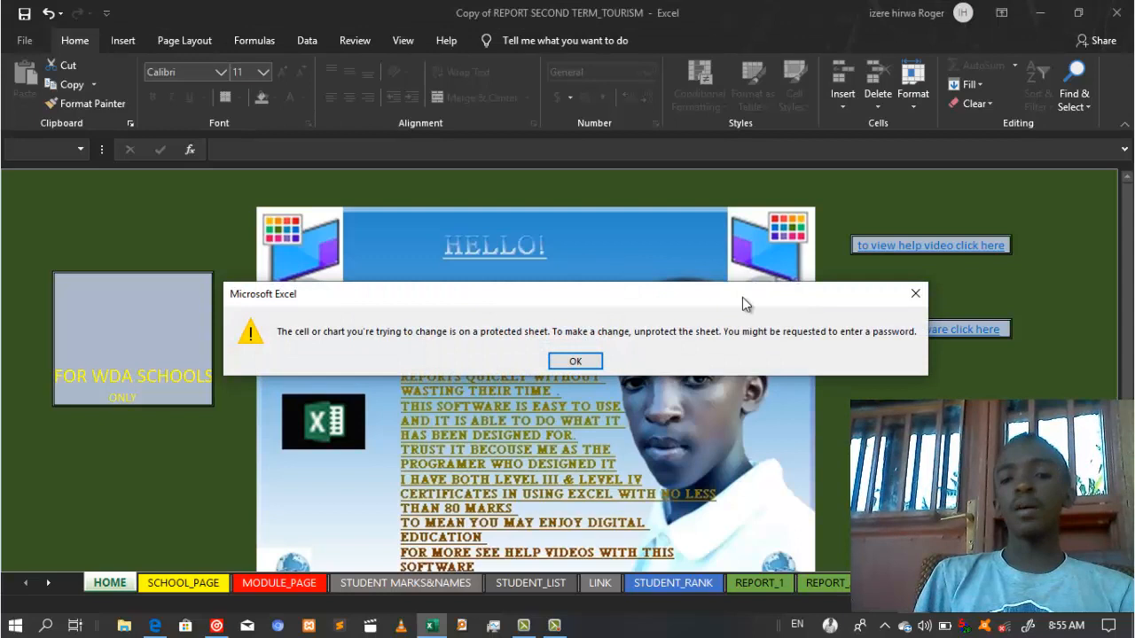
left_click(578, 361)
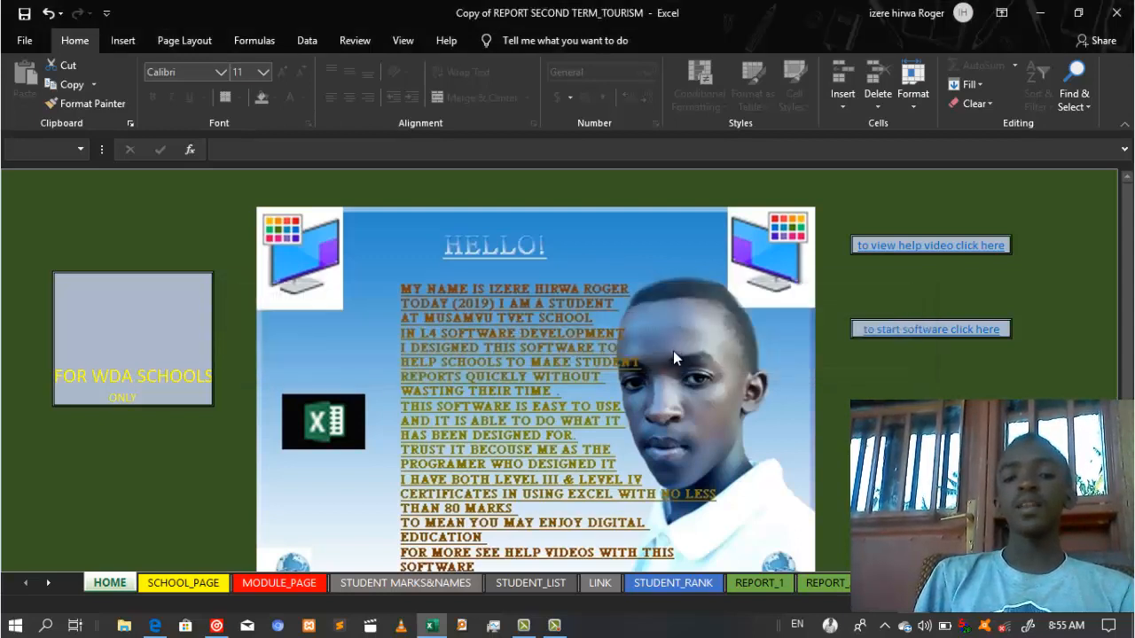
left_click_drag(1126, 284, 1126, 331)
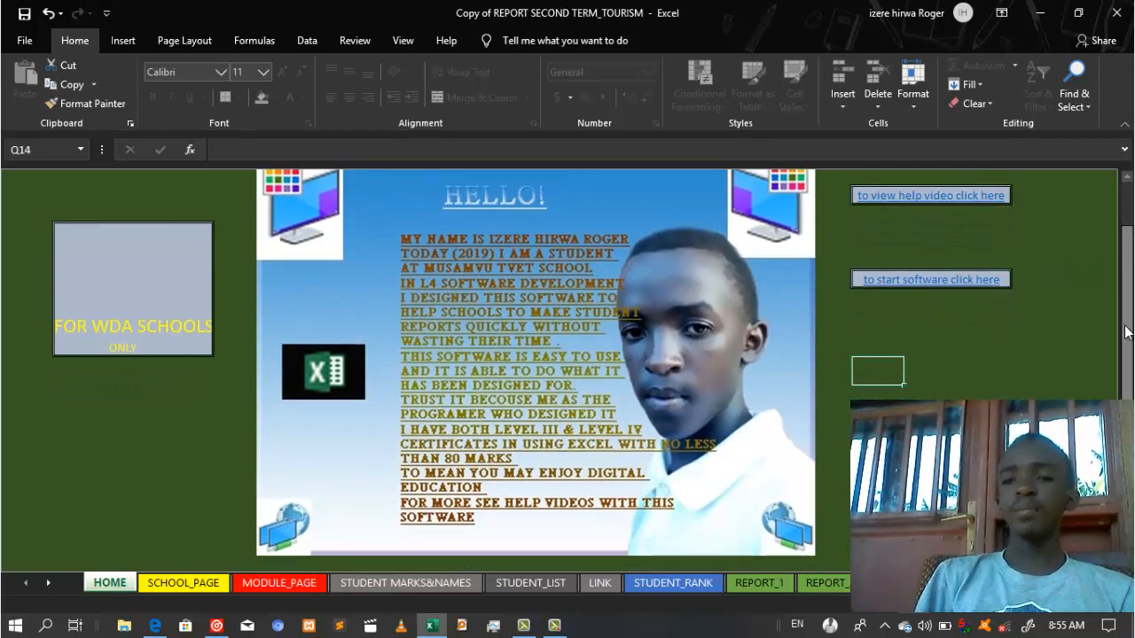
left_click(943, 282)
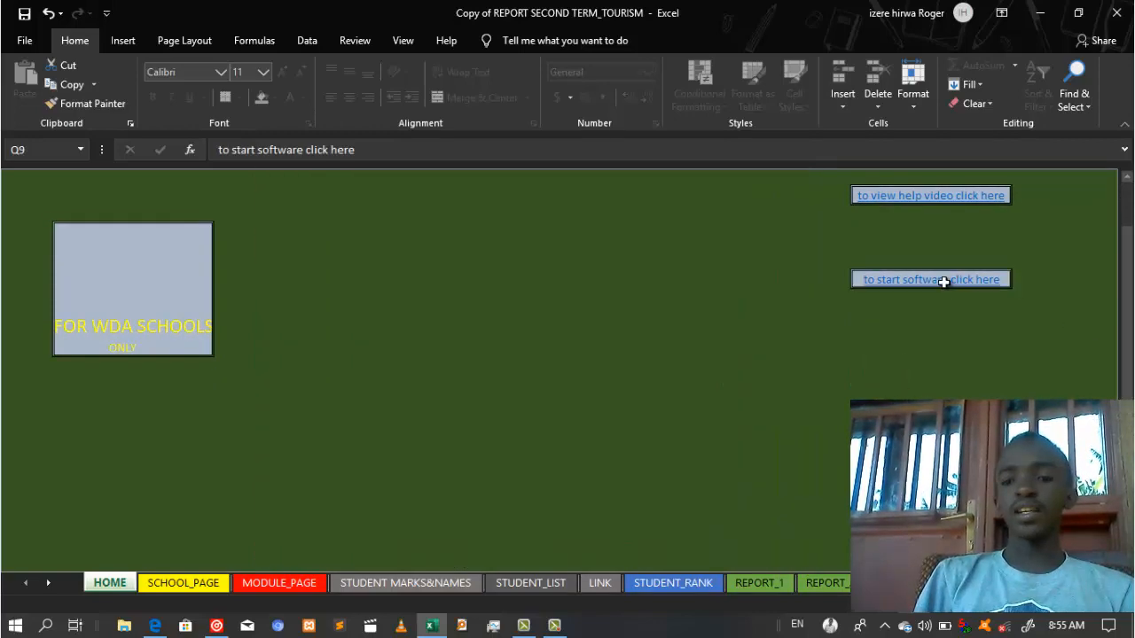
Step: Review the class, RTQF Level III and term information, then go to the module registration page
left_click(585, 362)
left_click(672, 435)
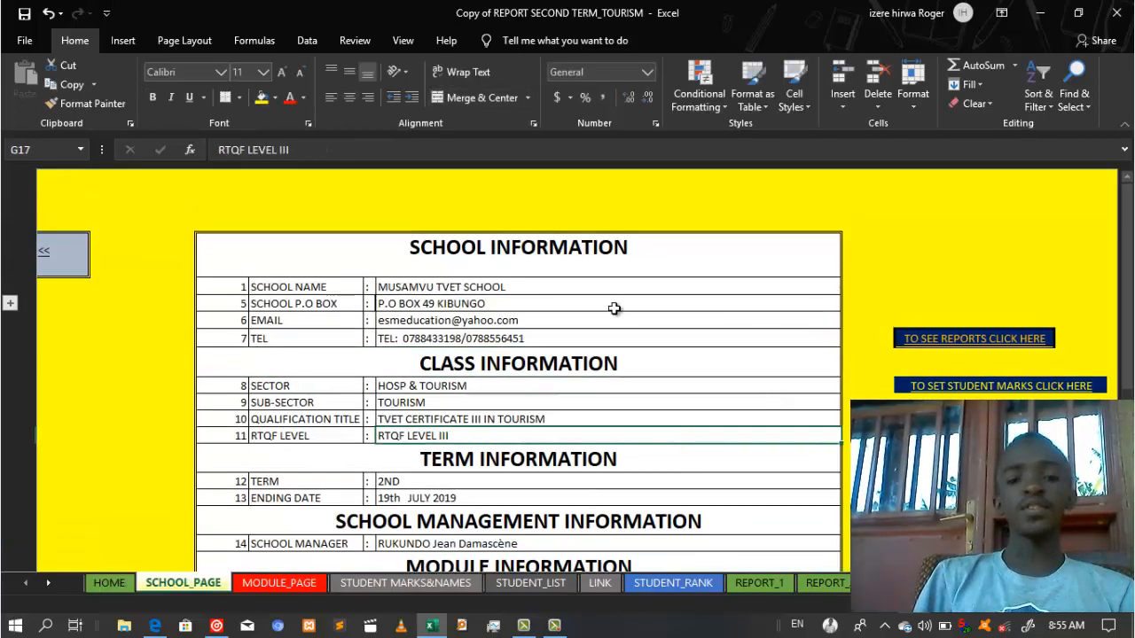
left_click_drag(612, 287, 674, 448)
left_click(674, 459)
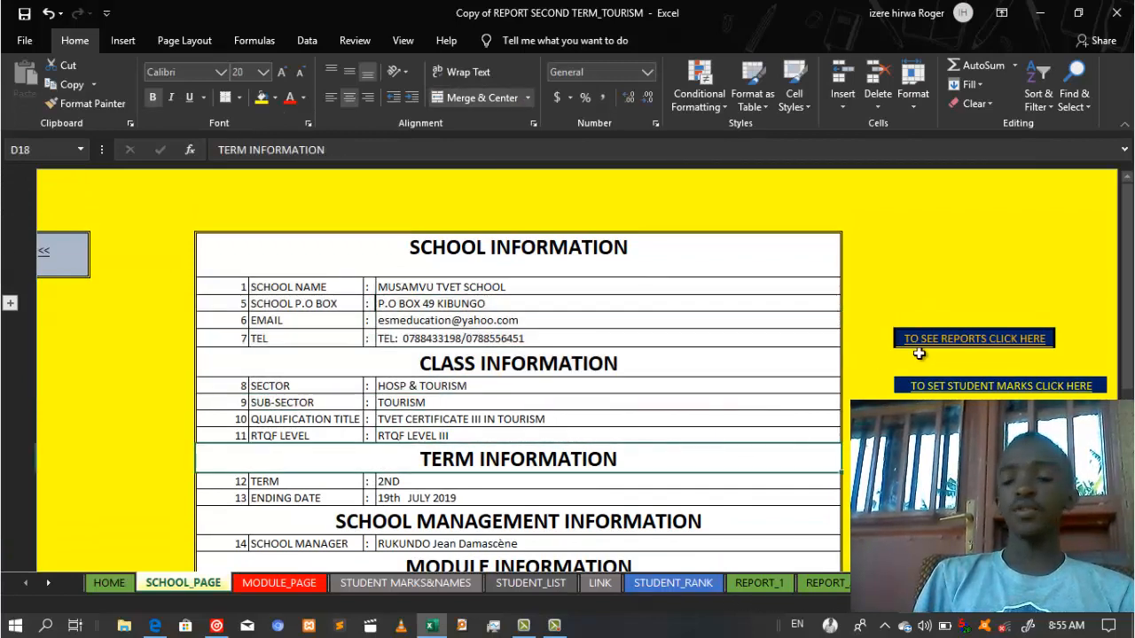
left_click_drag(1128, 293, 1130, 319)
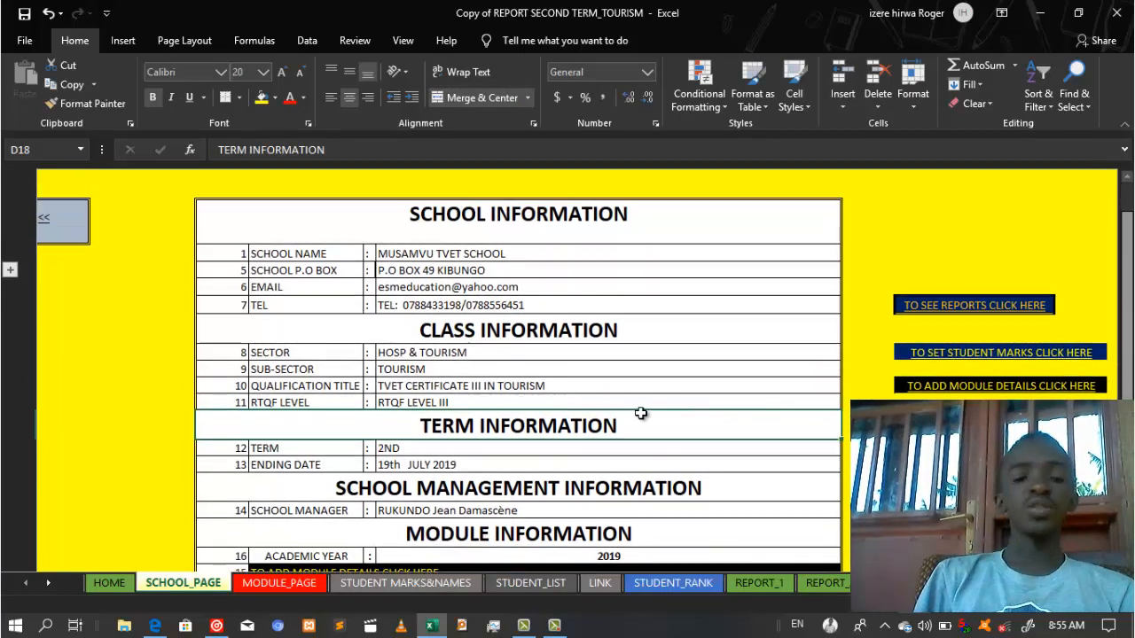
left_click(280, 582)
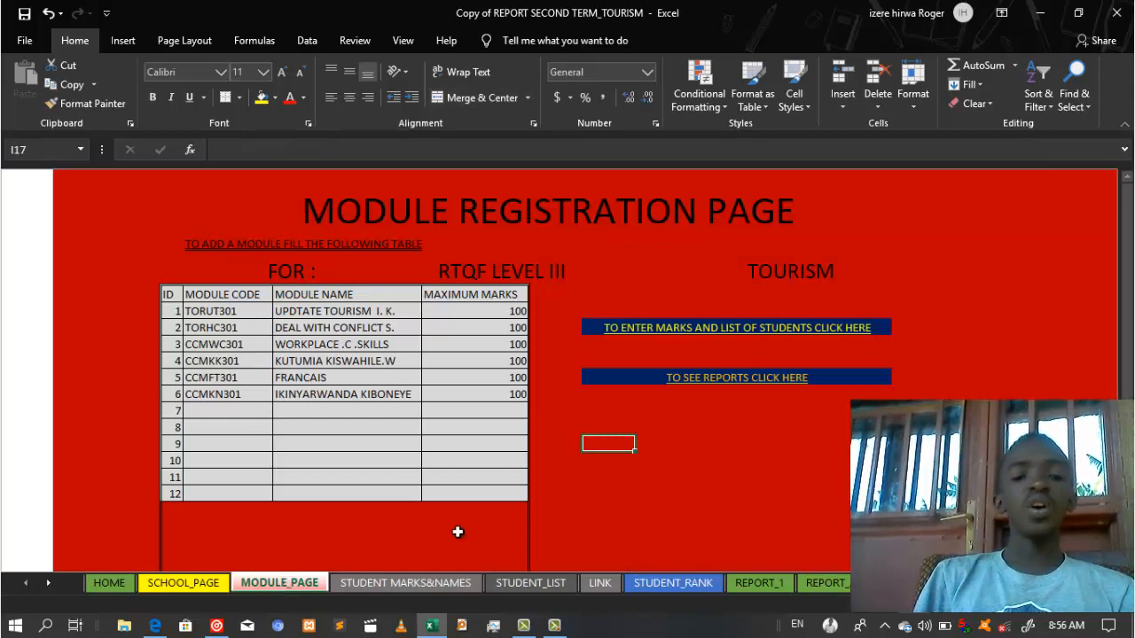
Step: Open REPORT_1 and inspect its six module rows and the empty seventh row
left_click(749, 583)
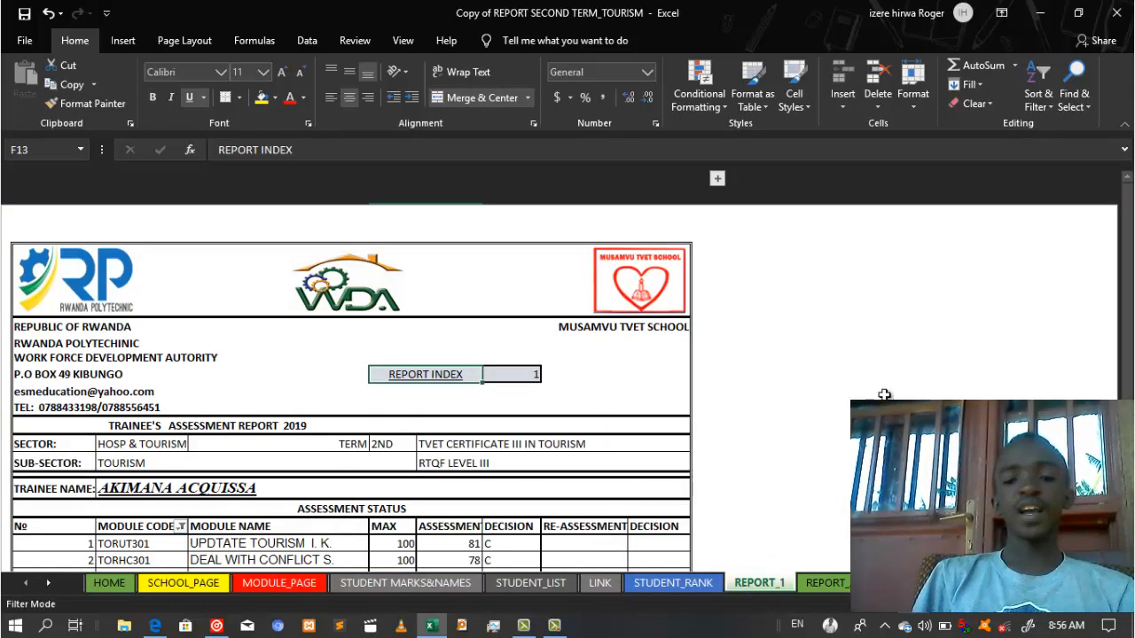
left_click_drag(1129, 297, 1128, 249)
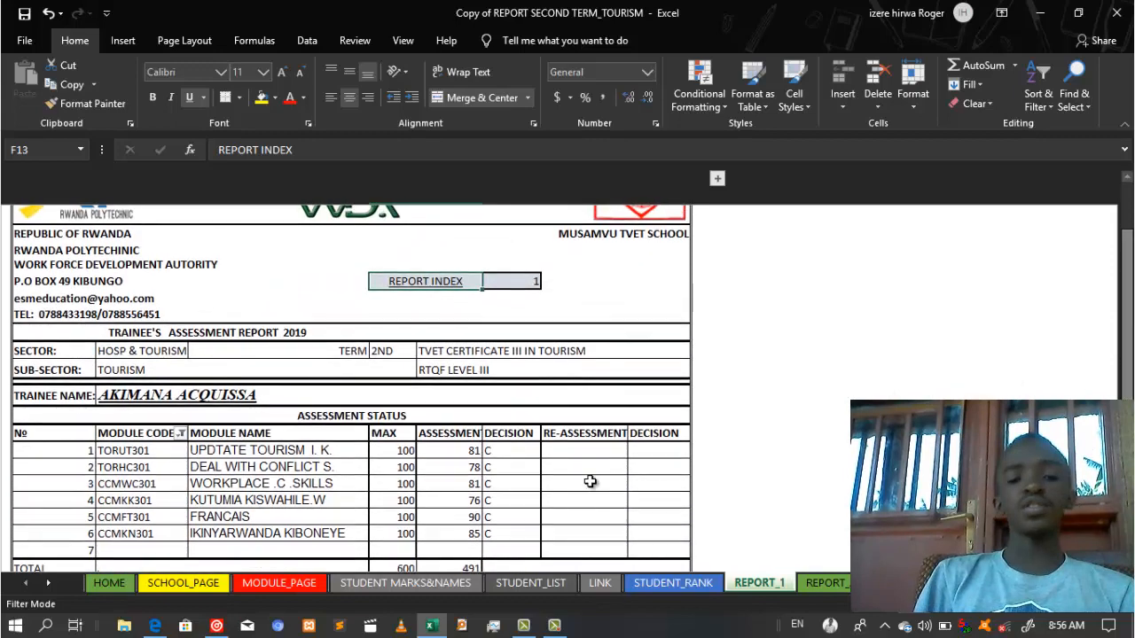
left_click_drag(319, 510, 271, 504)
left_click(510, 487)
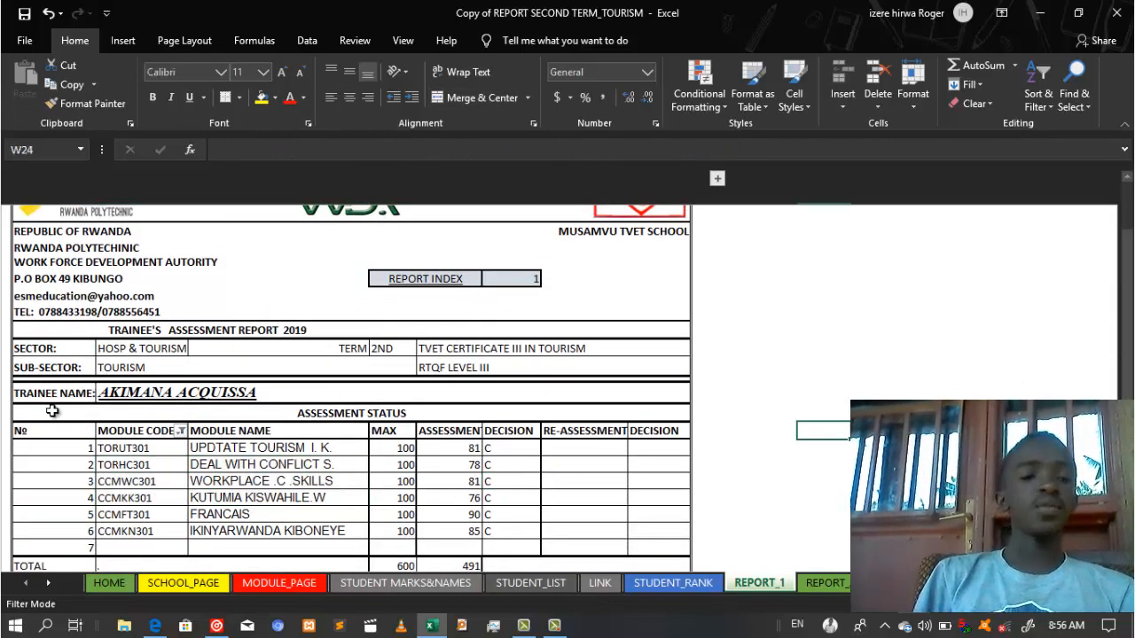
left_click_drag(1128, 323, 1128, 349)
left_click_drag(124, 515, 554, 510)
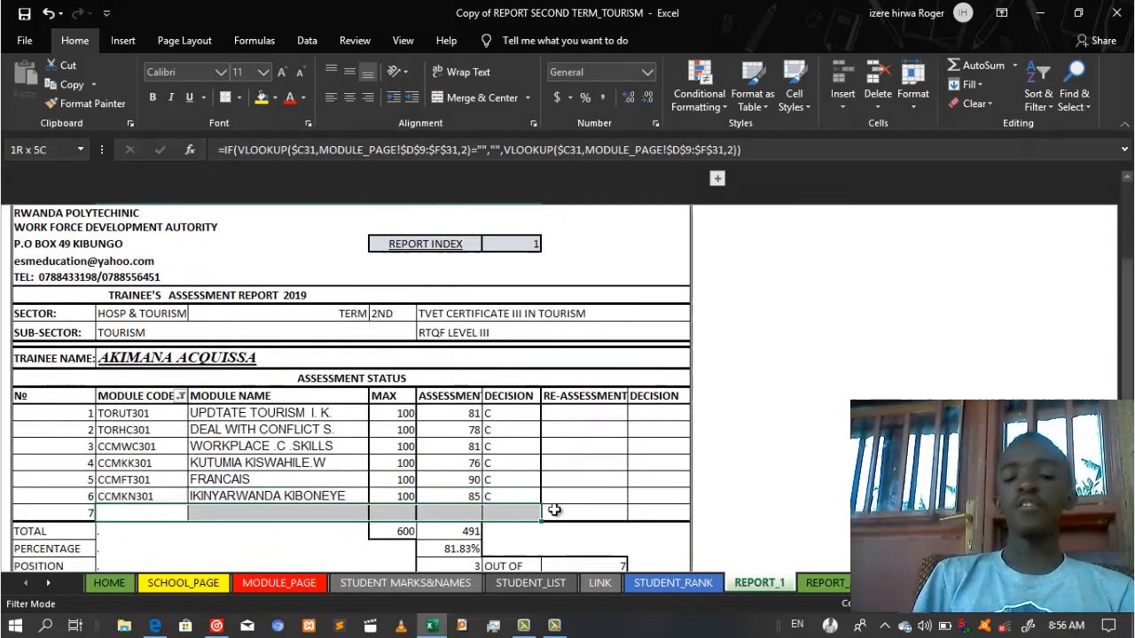
left_click(773, 478)
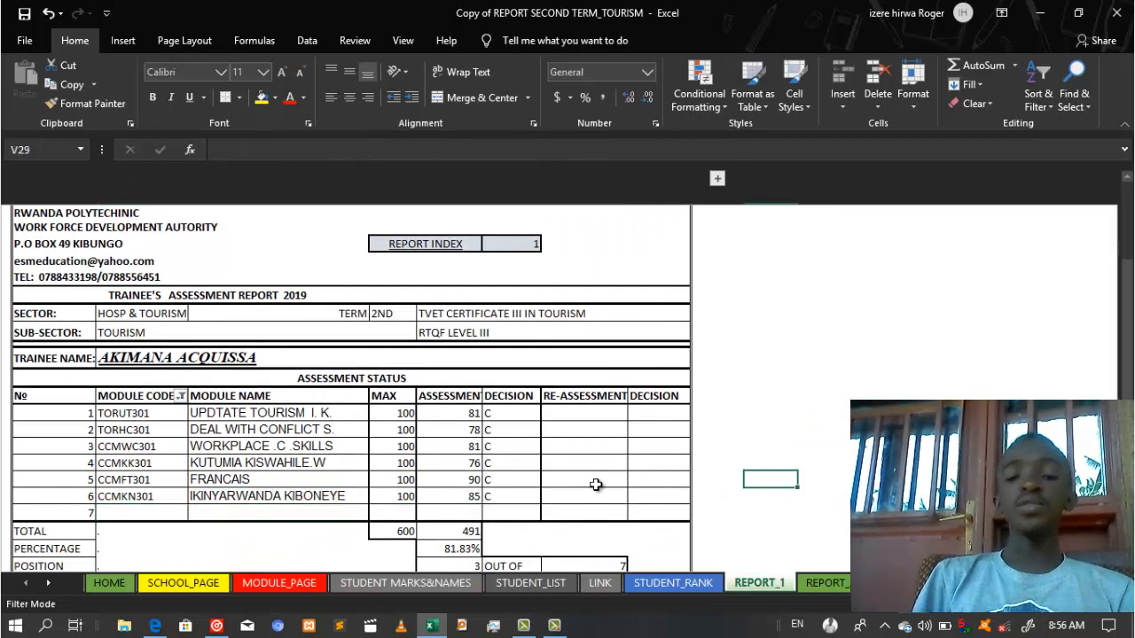
left_click(181, 397)
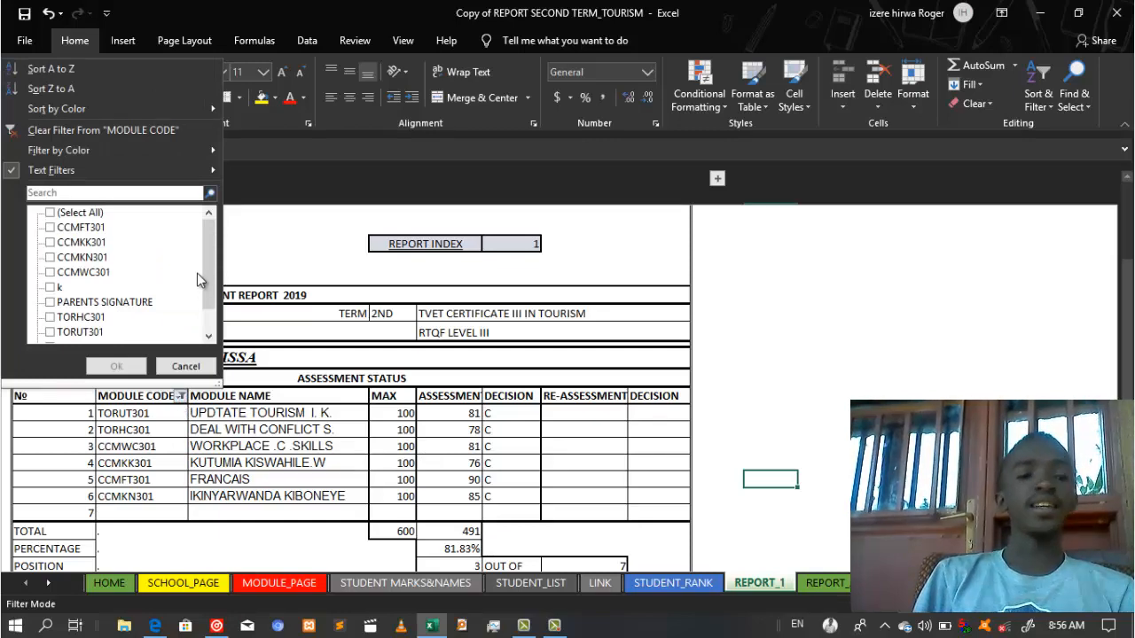
Step: Filter MODULE CODE with a Contains '?' text filter to hide the empty seventh row
mouse_move(178, 178)
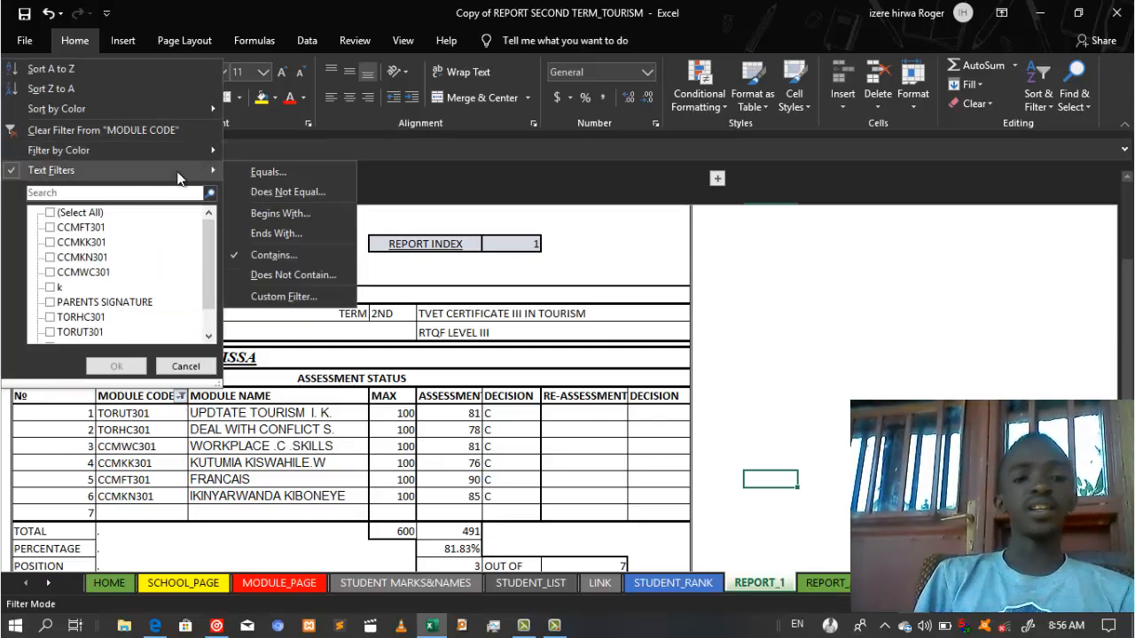
left_click(309, 258)
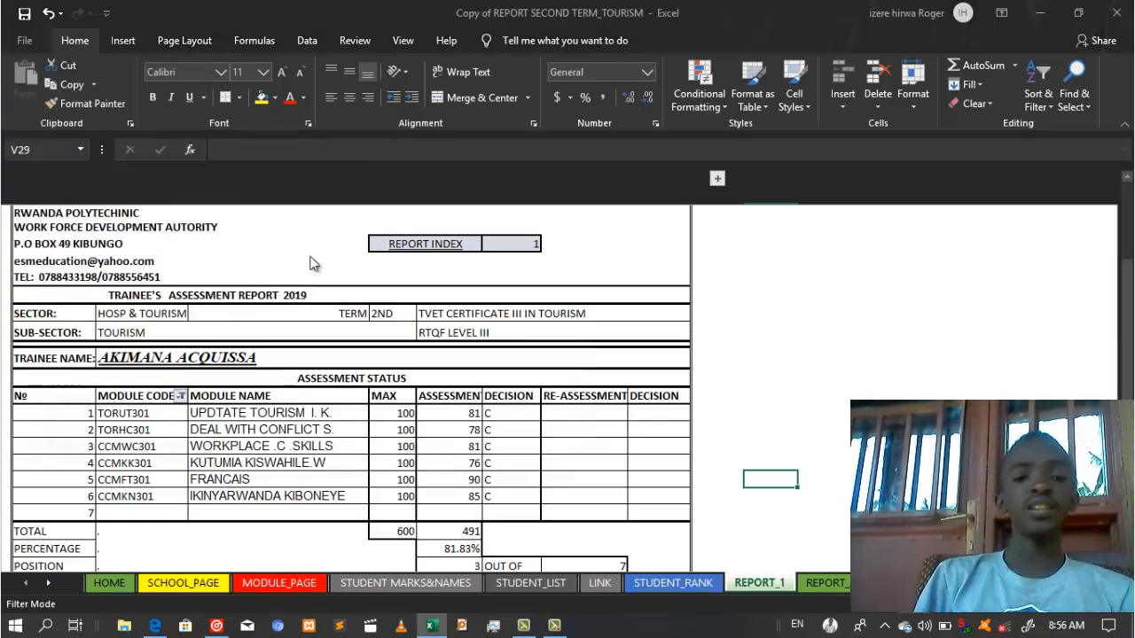
left_click(211, 382)
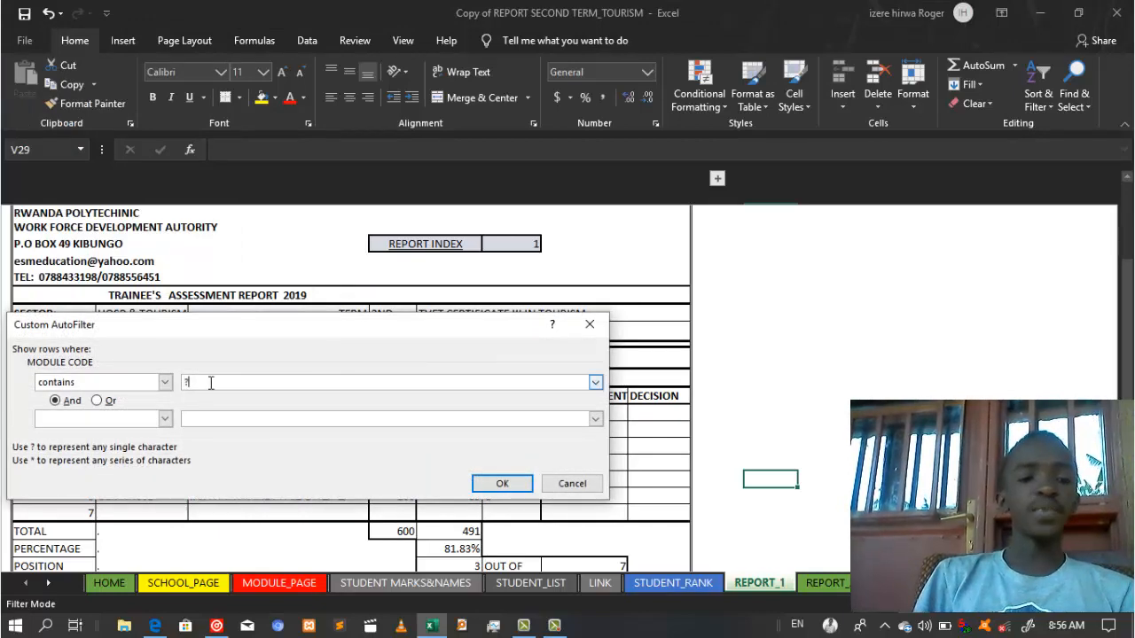
left_click(502, 484)
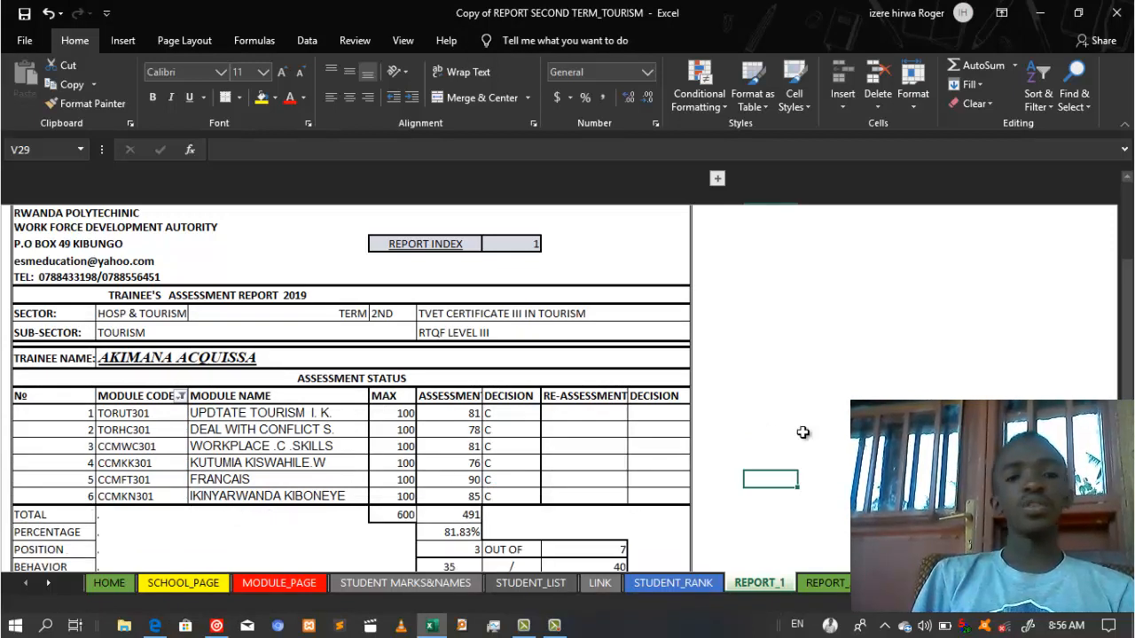
Step: Inspect the module name and code formulas in E30 and D30 and the MODULE CODE header
left_click(315, 497)
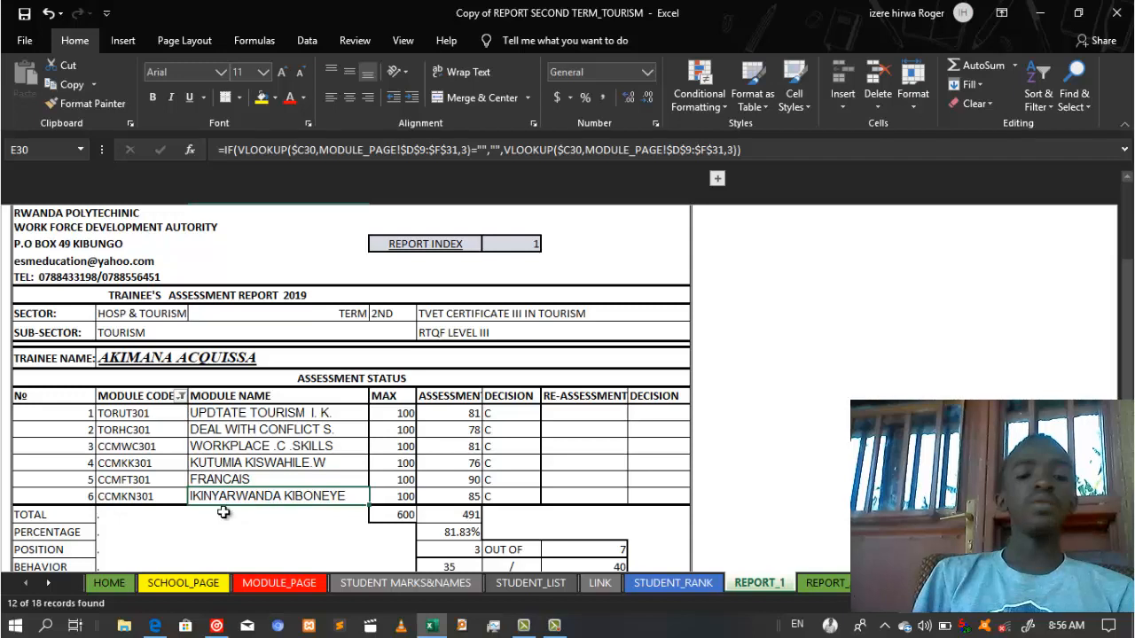
left_click(133, 497)
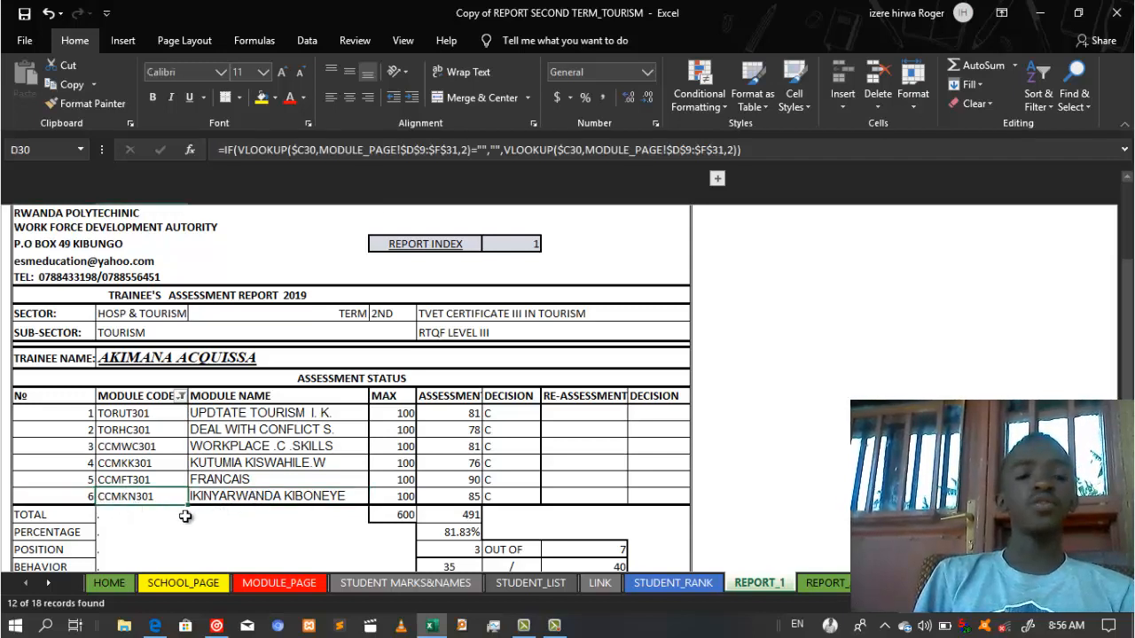
left_click(143, 398)
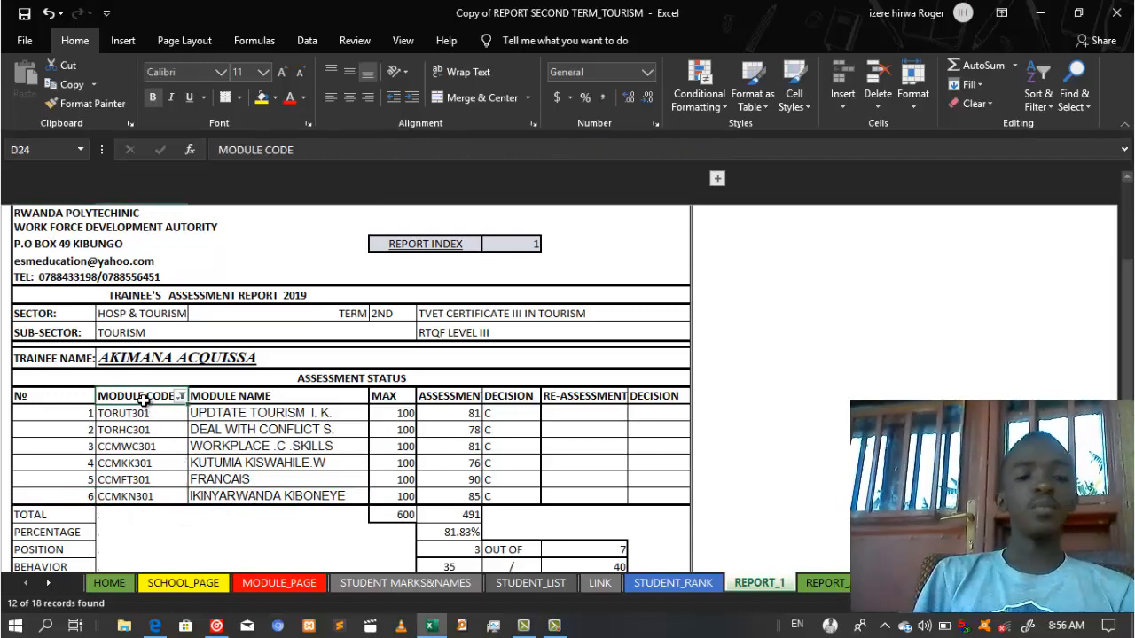
left_click(874, 415)
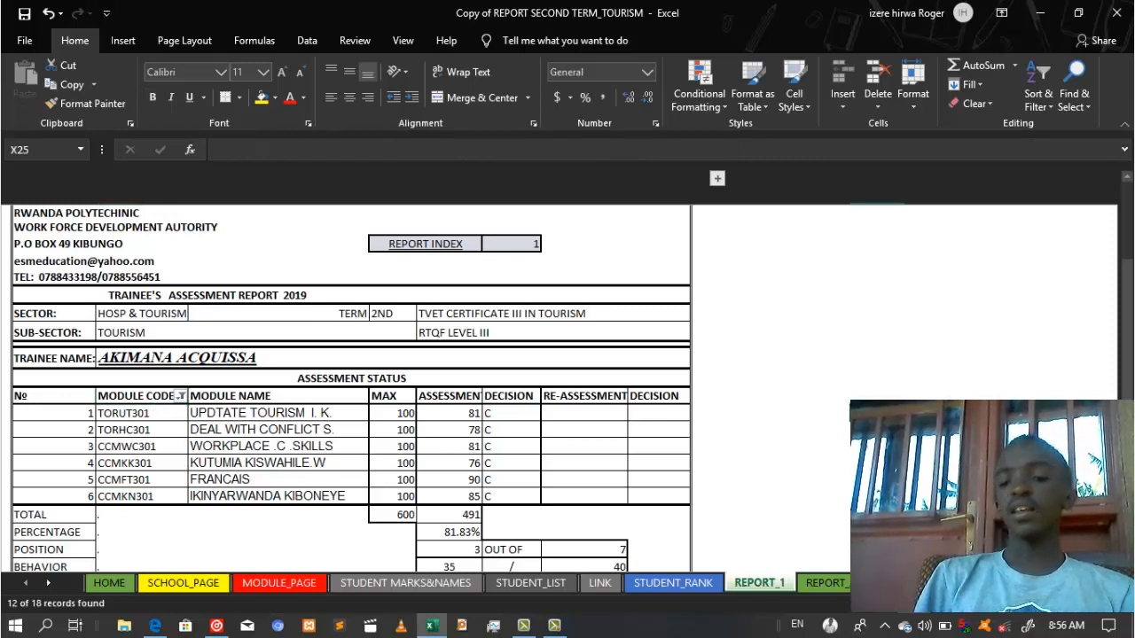
left_click(48, 584)
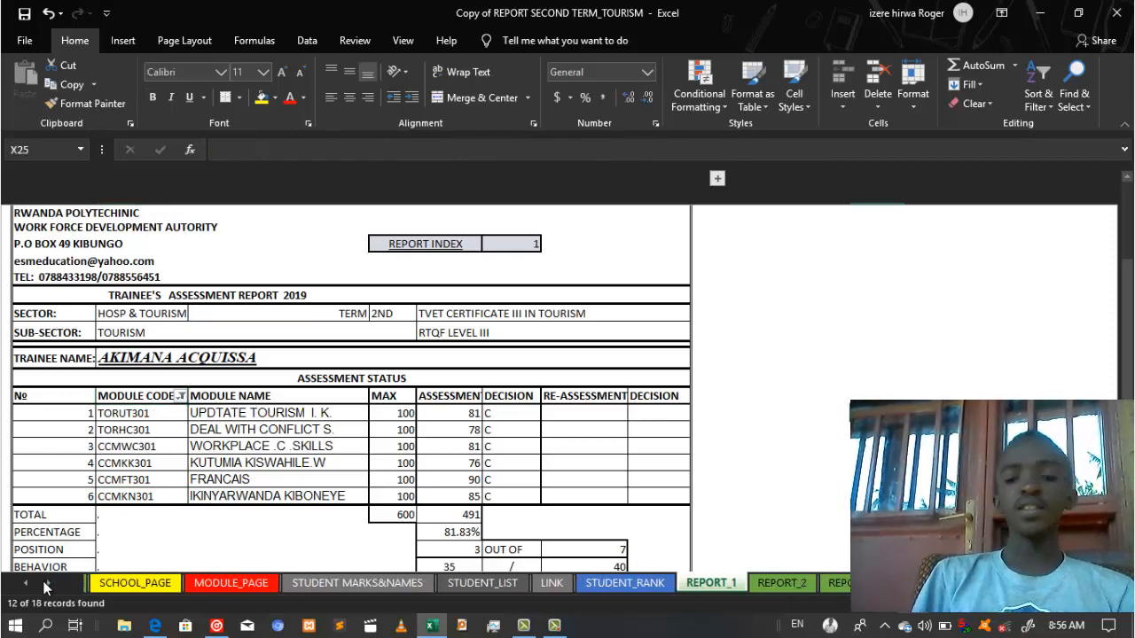
Step: Scroll the sheet tabs forward and open the REPORT_10 sheet
left_click(48, 583)
left_click(48, 583)
left_click(48, 584)
left_click(48, 583)
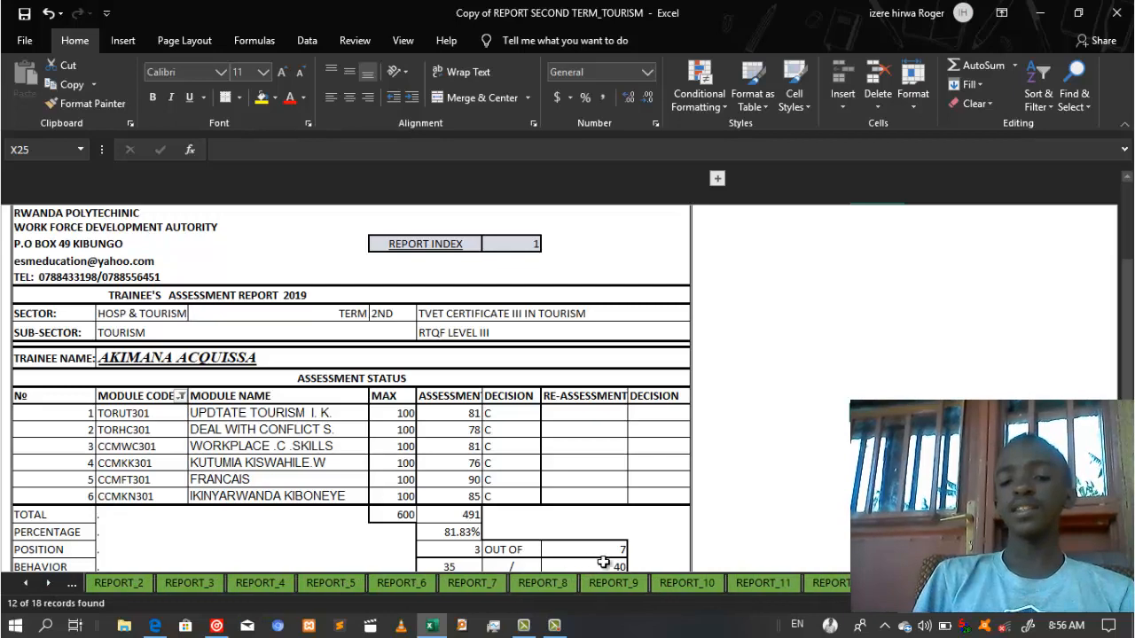
left_click(678, 584)
left_click(771, 432)
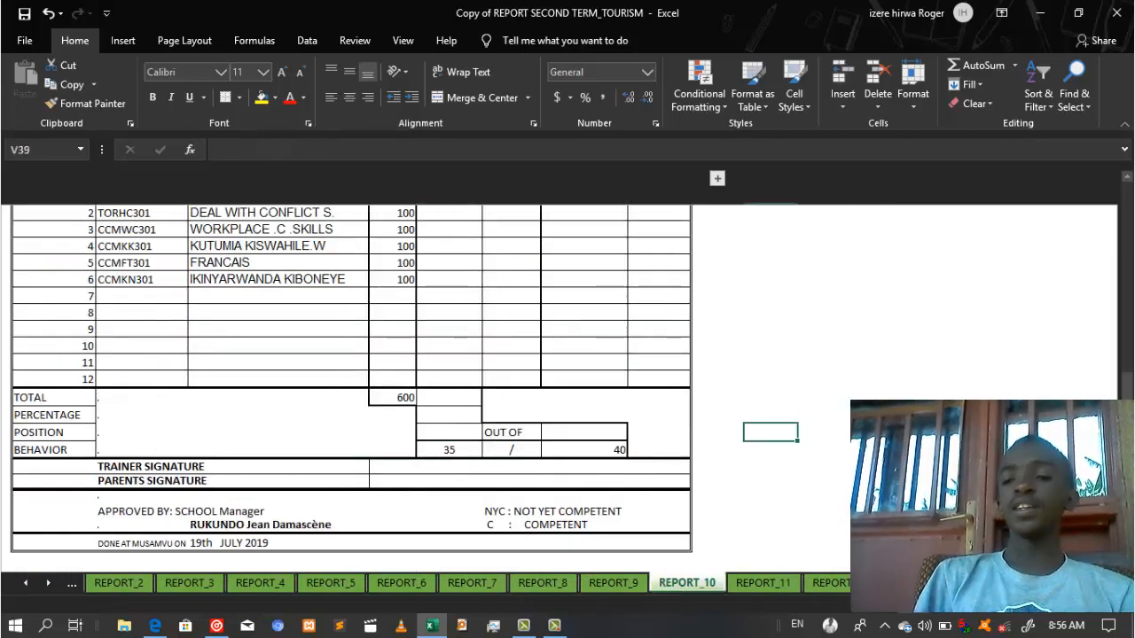
Step: Bring REPORT_10's header and module table into view and select the MODULE CODE header cell D24
scroll(351, 391, "up", 4)
scroll(351, 390, "down", 2)
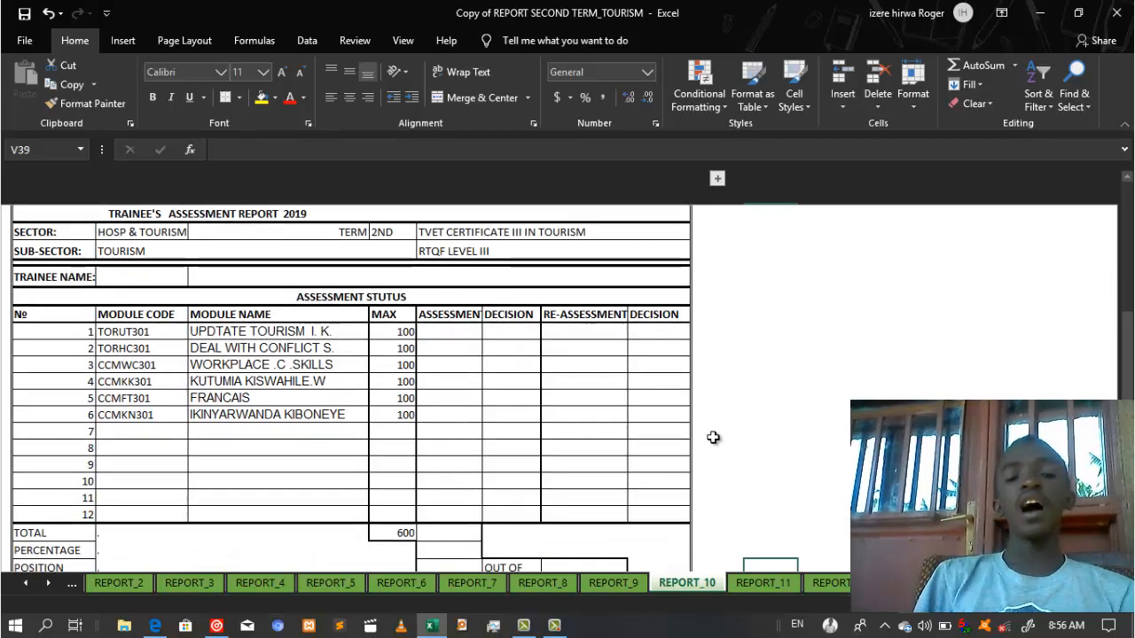
left_click(174, 314)
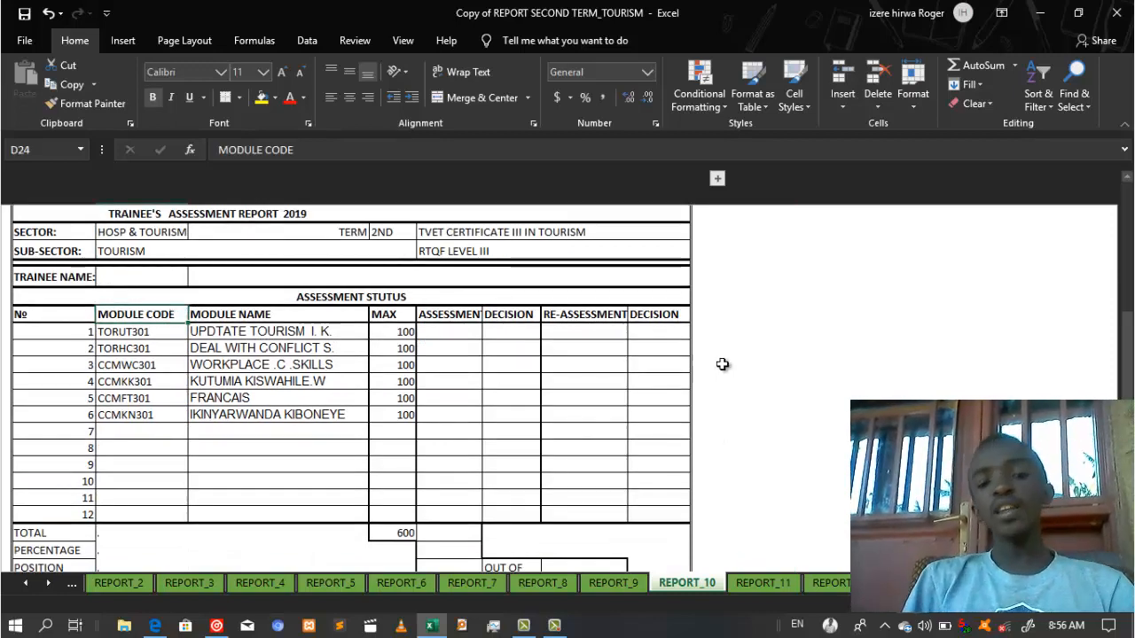
left_click(750, 365)
left_click(738, 341)
left_click(722, 397)
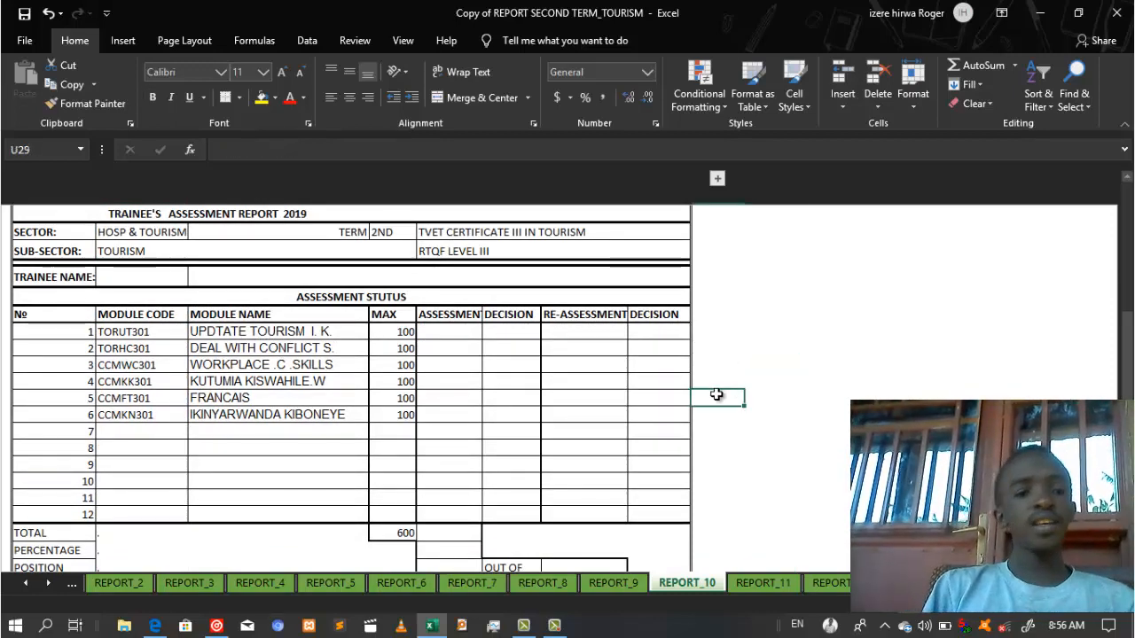
left_click(168, 314)
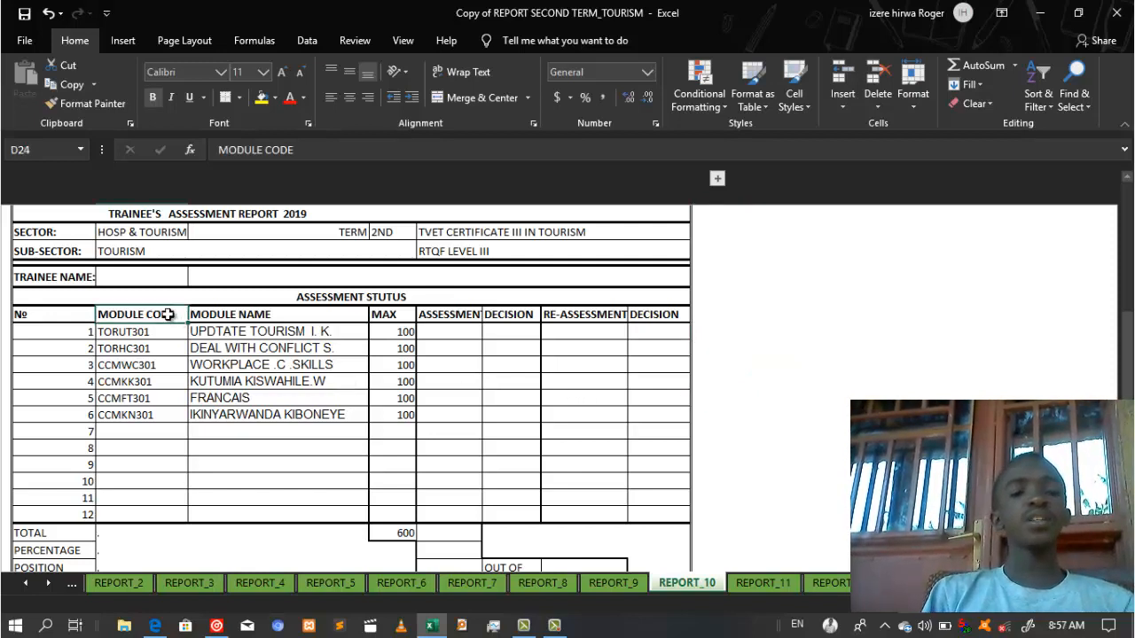
left_click(1043, 98)
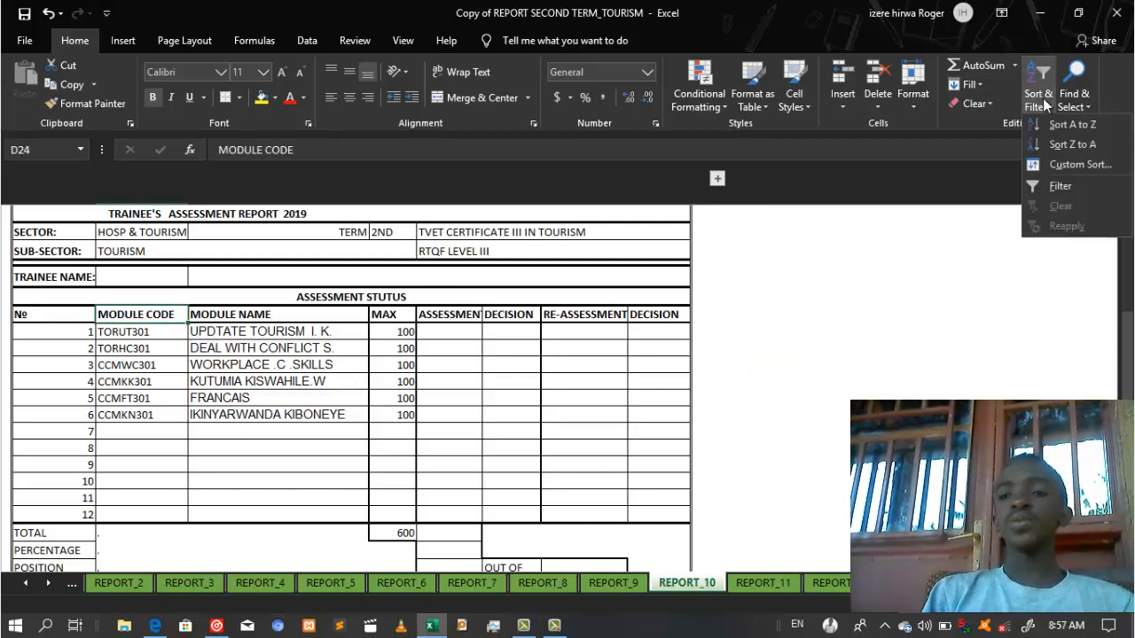
left_click(1058, 187)
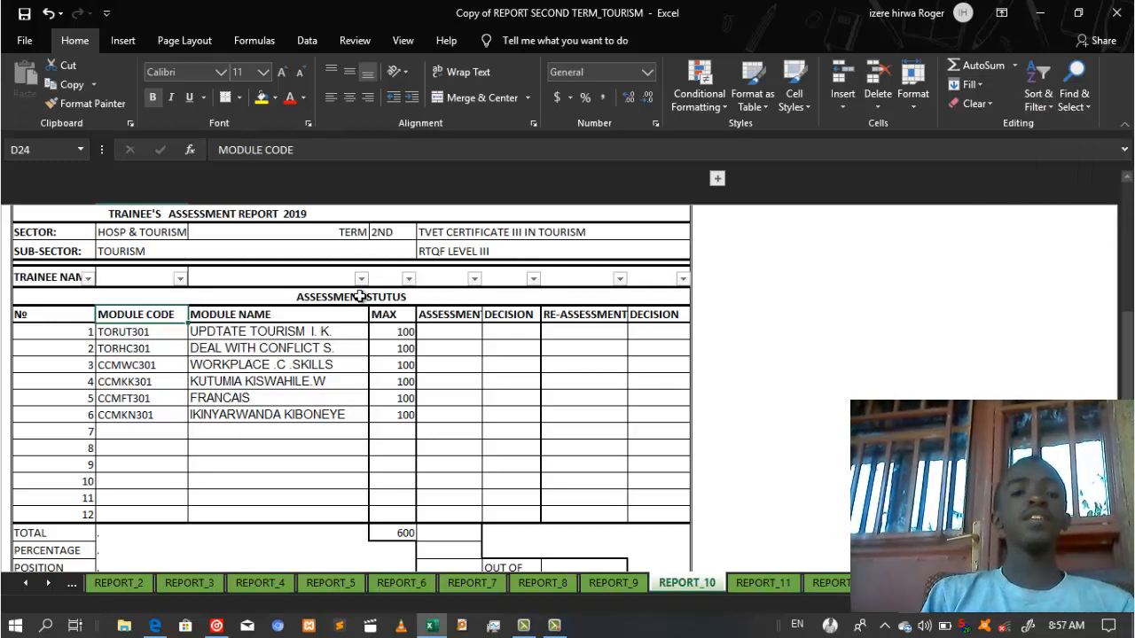
left_click(1039, 86)
left_click(1059, 191)
left_click(882, 300)
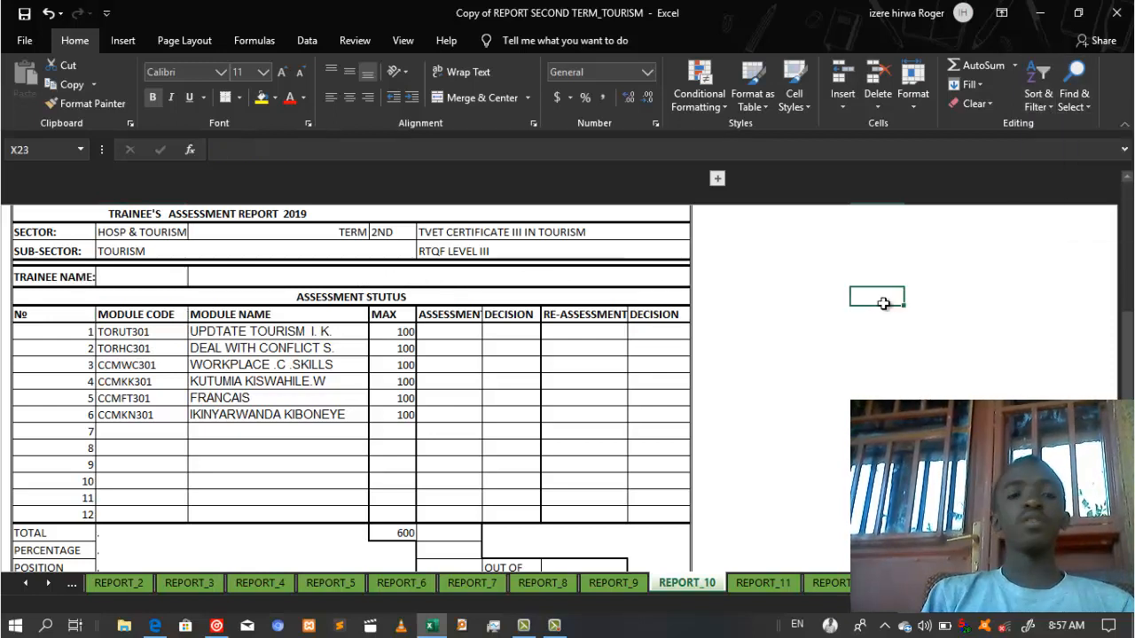
left_click(80, 401)
left_click_drag(149, 314, 145, 352)
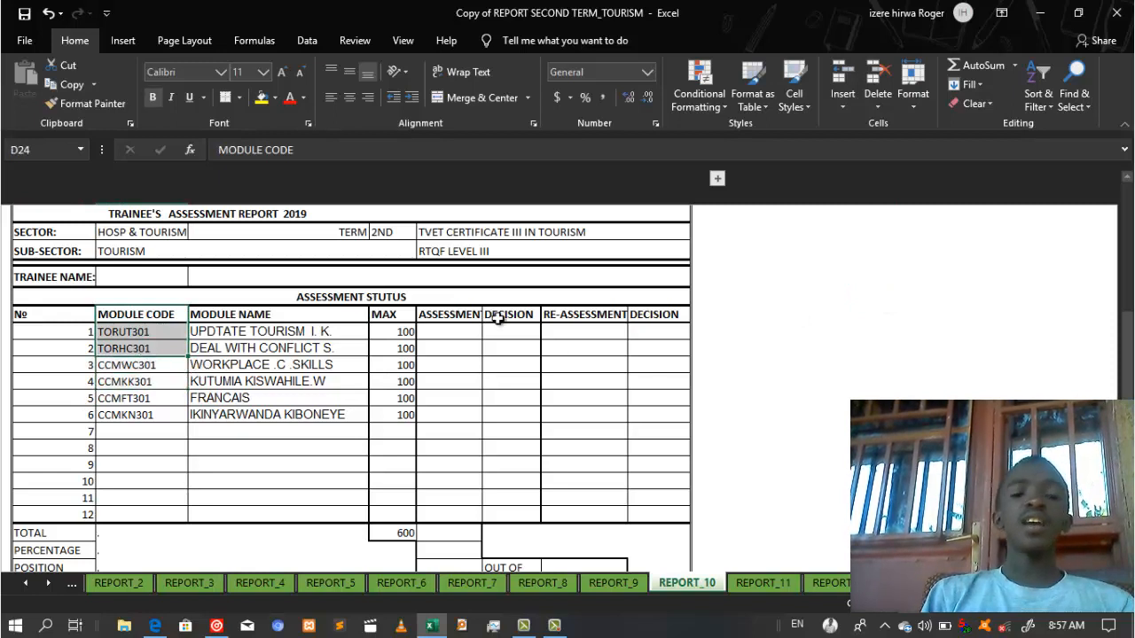
left_click(1043, 113)
Step: Turn on Filter and apply a Contains text filter on MODULE CODE, hiding empty rows 7–12
left_click(1048, 183)
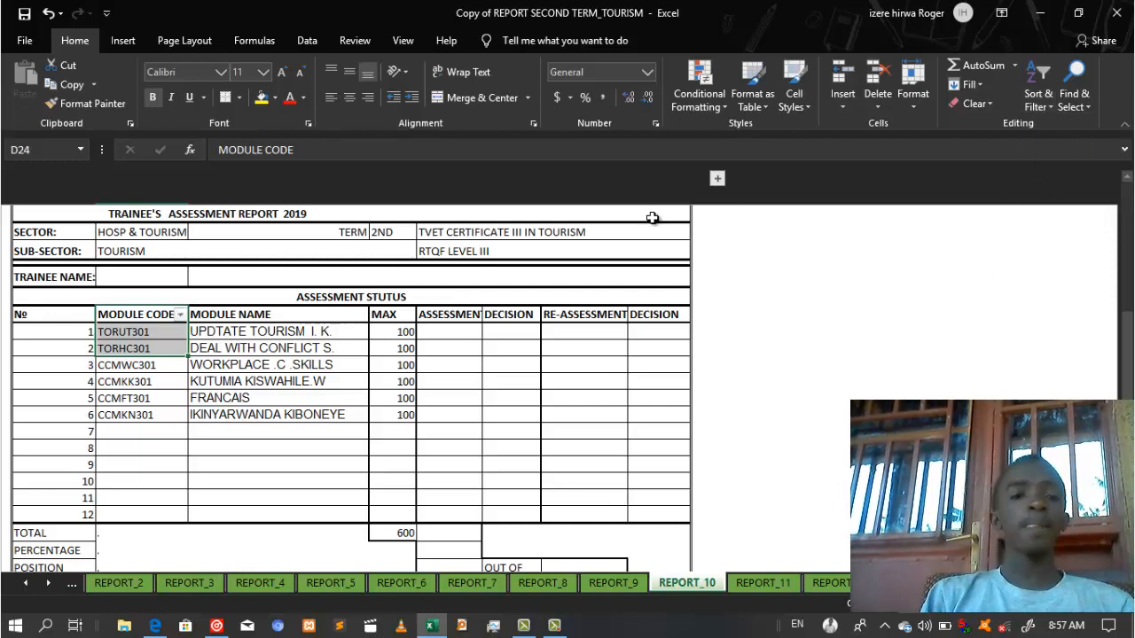
left_click(203, 380)
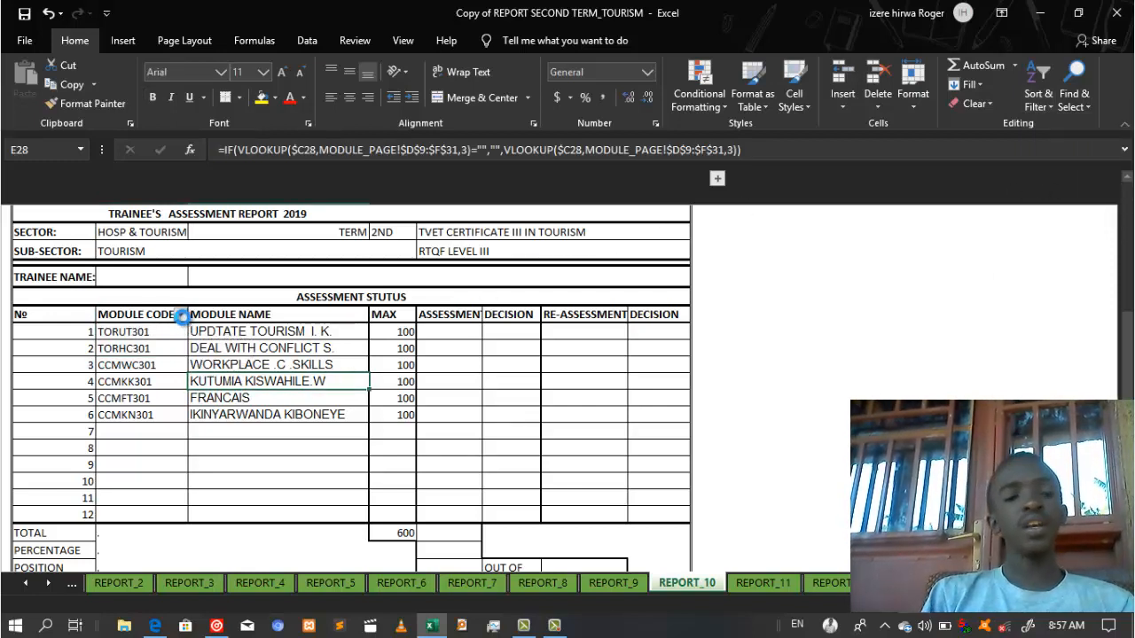
left_click(180, 315)
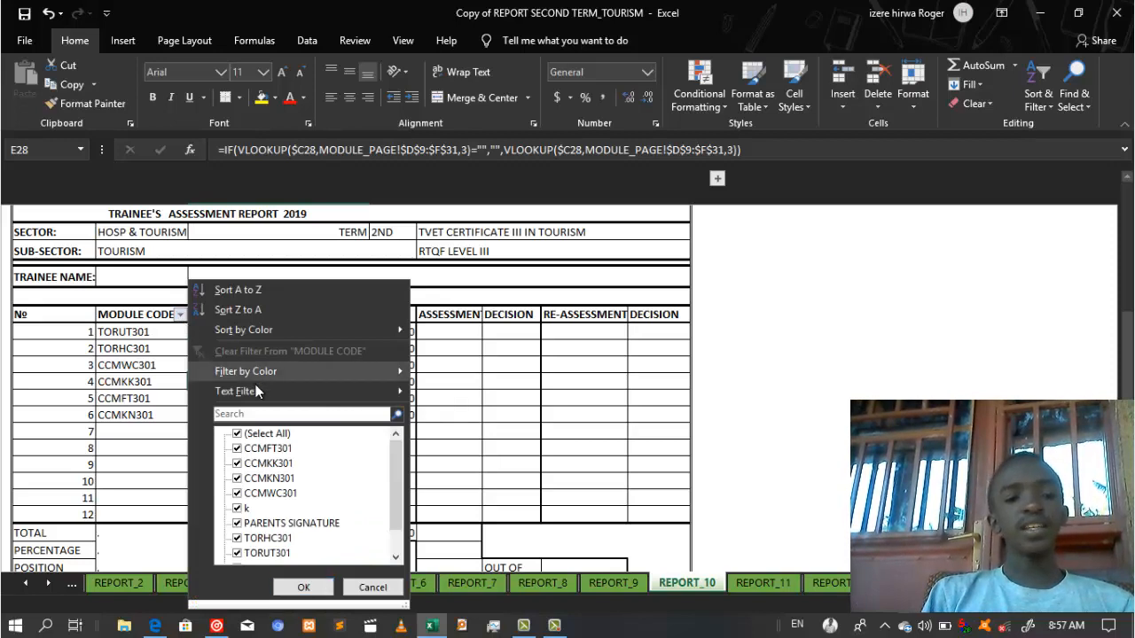
mouse_move(256, 392)
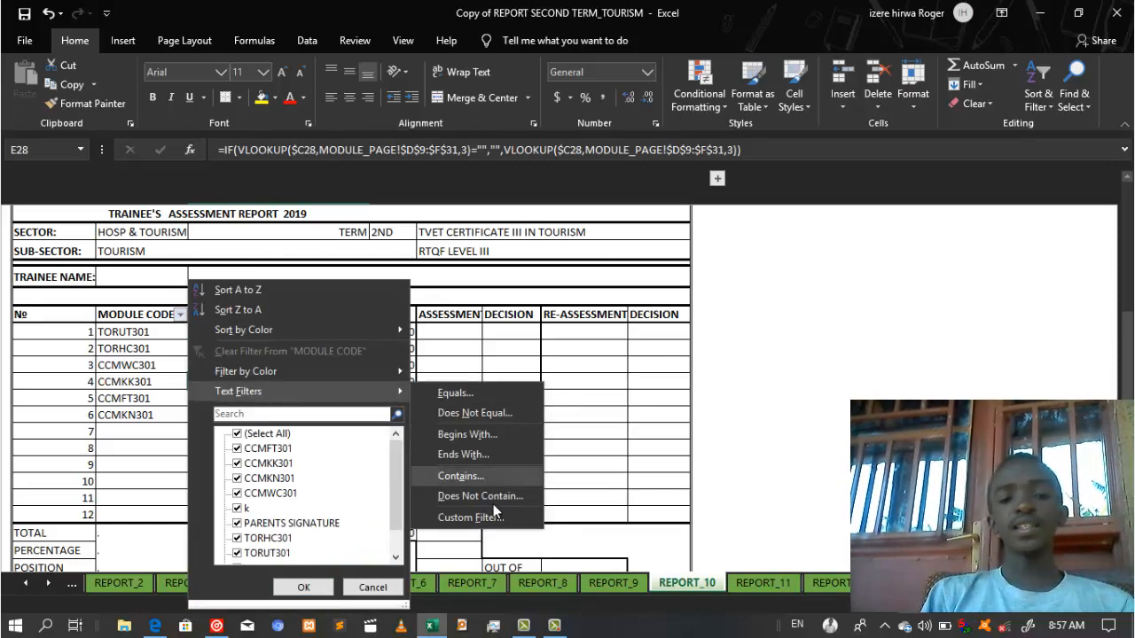
left_click(460, 475)
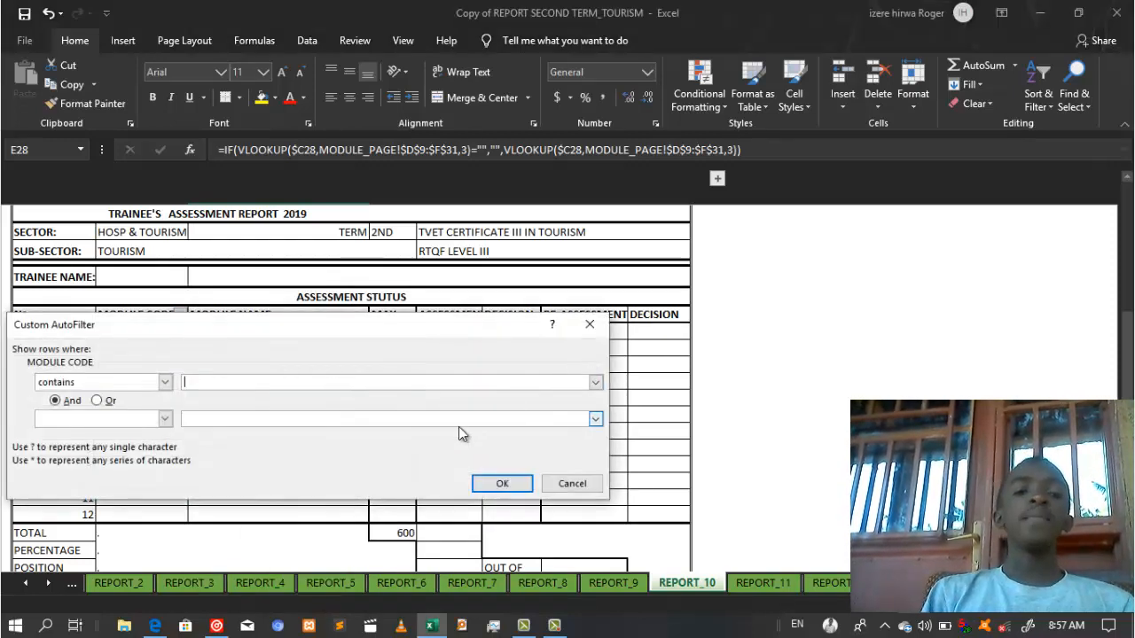
left_click(501, 484)
Step: Check the CCMFT301 code, KUTUMIA KISWAHILE.W name and MODULE CODE header cells
left_click(182, 417)
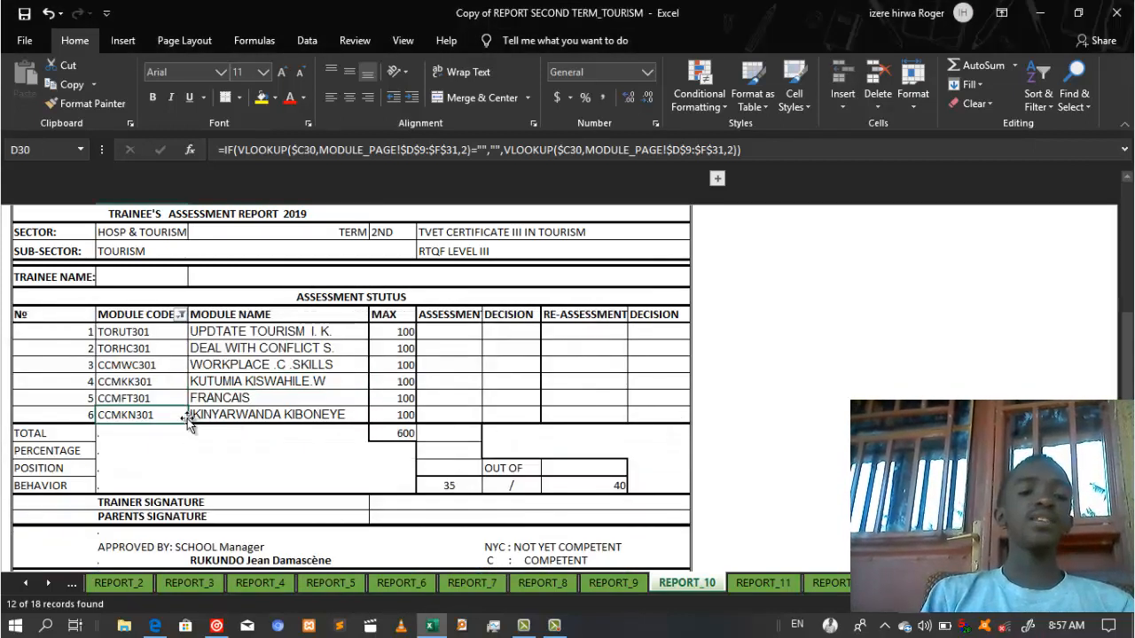
left_click(124, 398)
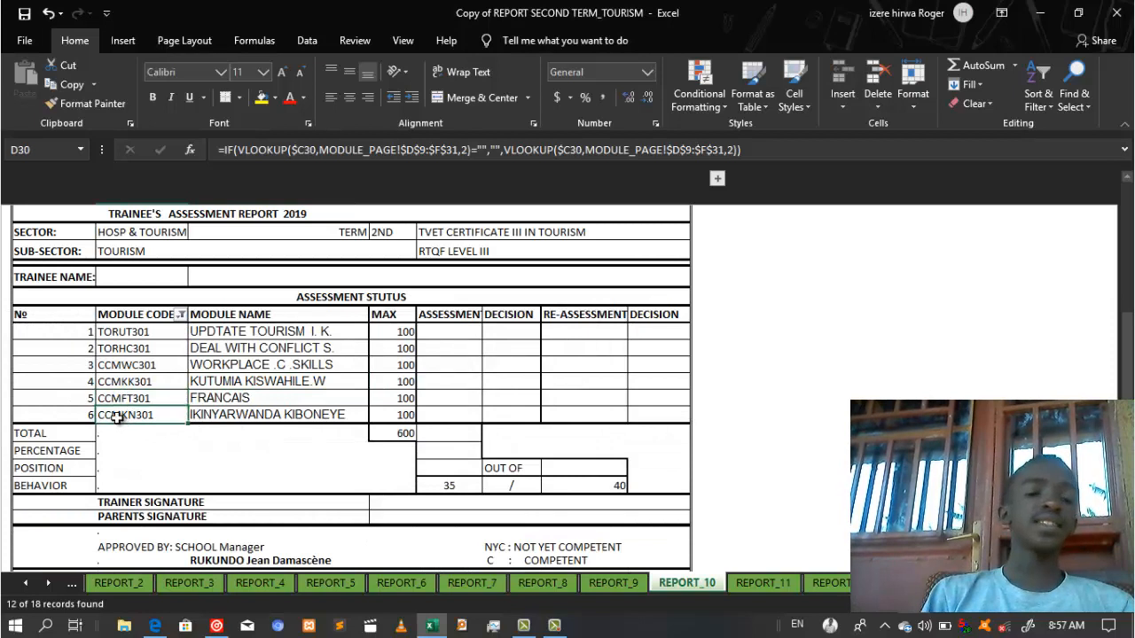
left_click(237, 384)
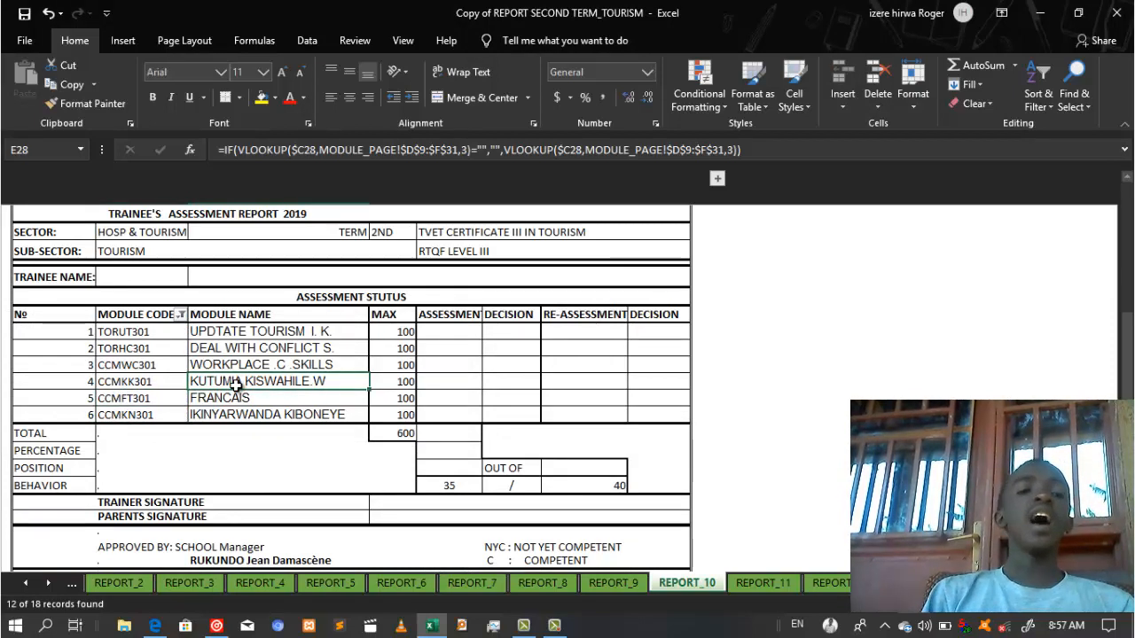
left_click(177, 321)
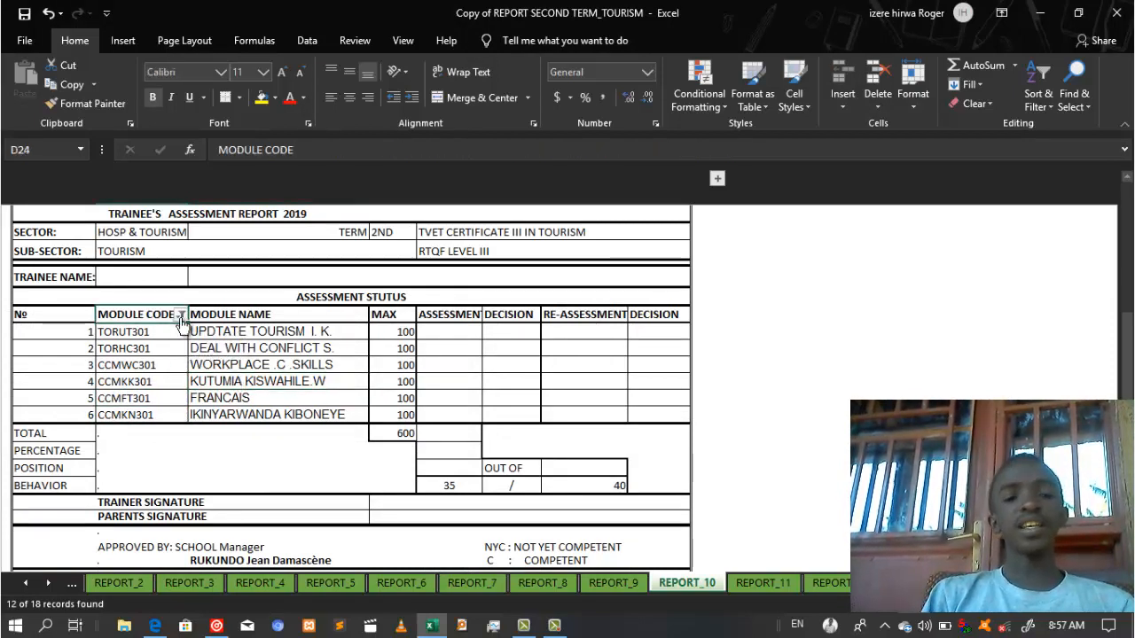
Step: Go back to REPORT_1, the first trainee's report totalling 491 of 600
left_click(26, 583)
left_click(25, 583)
left_click(25, 583)
left_click(25, 583)
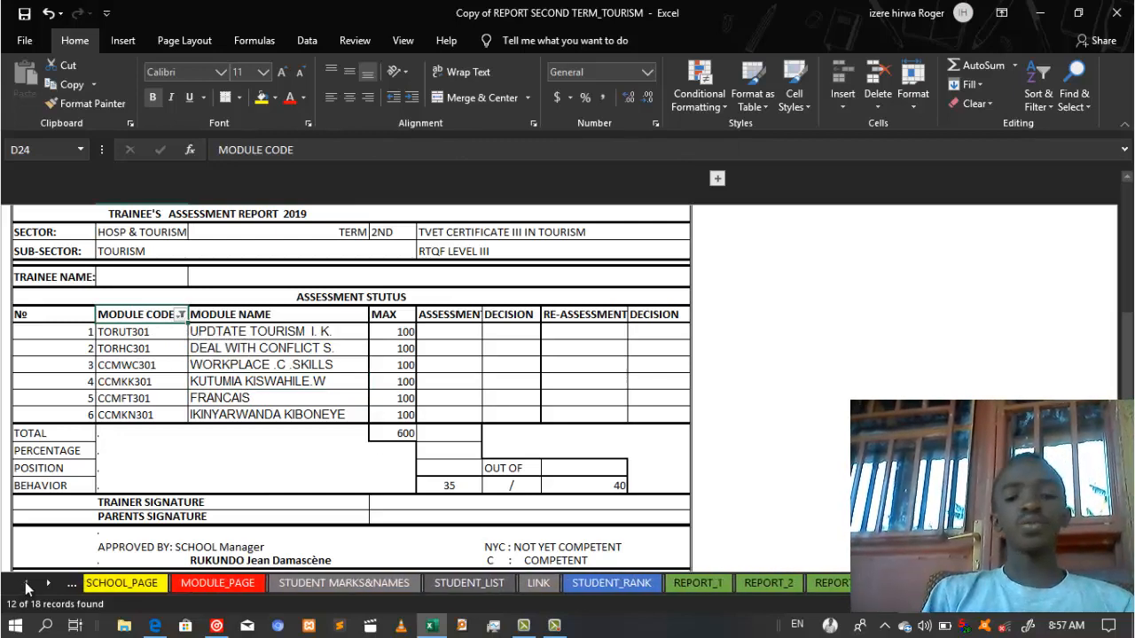
left_click(725, 582)
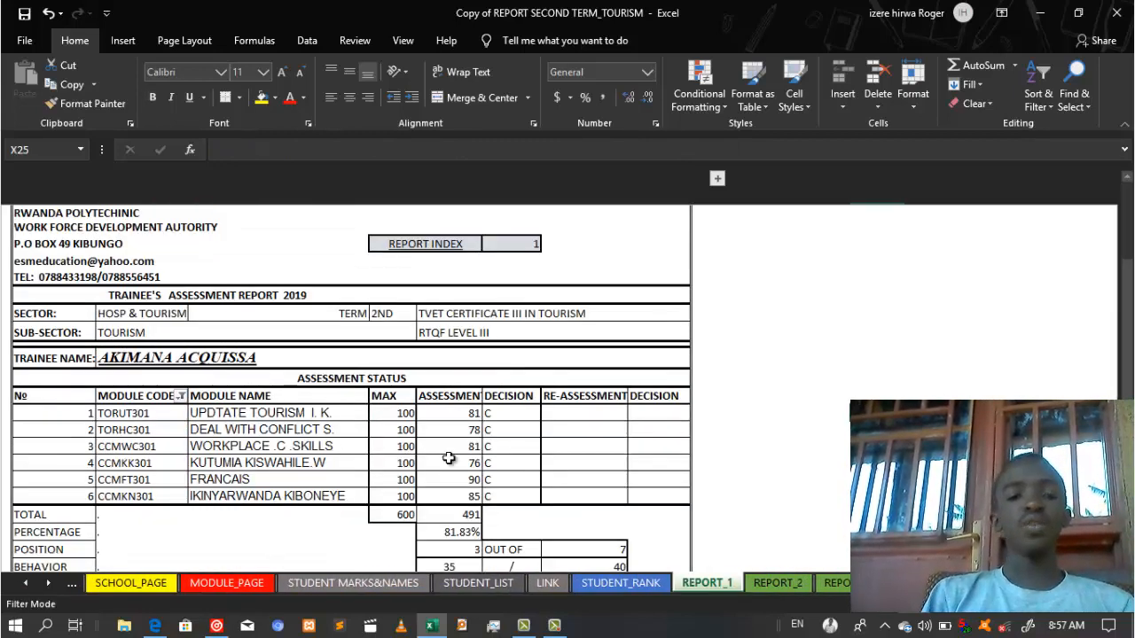
left_click(175, 502)
left_click(132, 530)
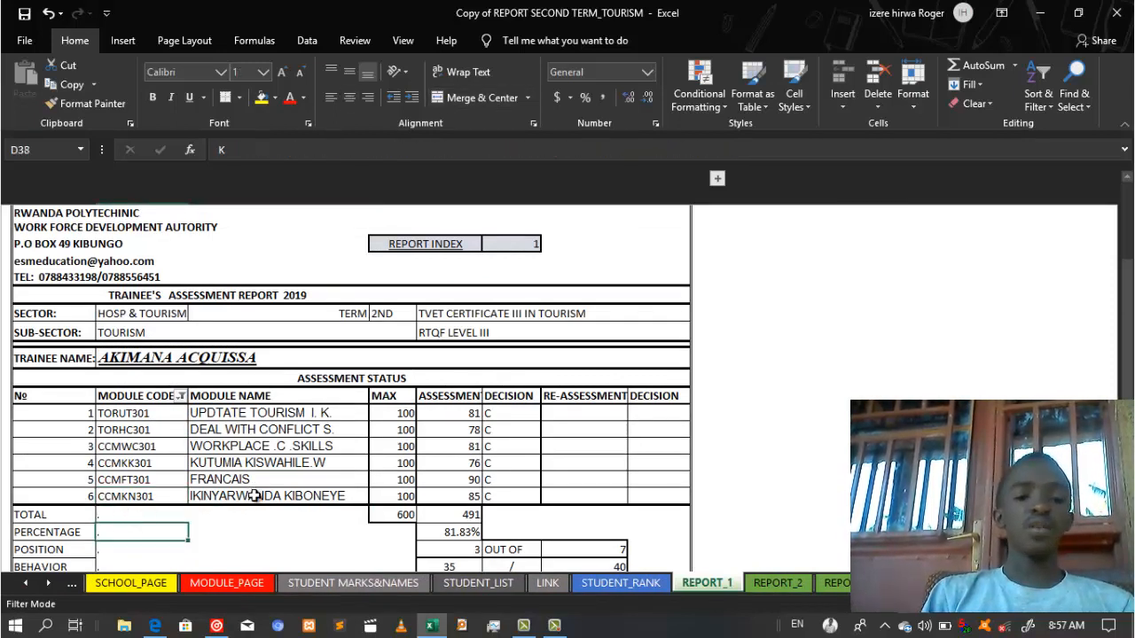
Step: On MODULE_PAGE, fill row 7 with code ccmmmm, name accounting and maximum marks 100
left_click(226, 582)
left_click(224, 410)
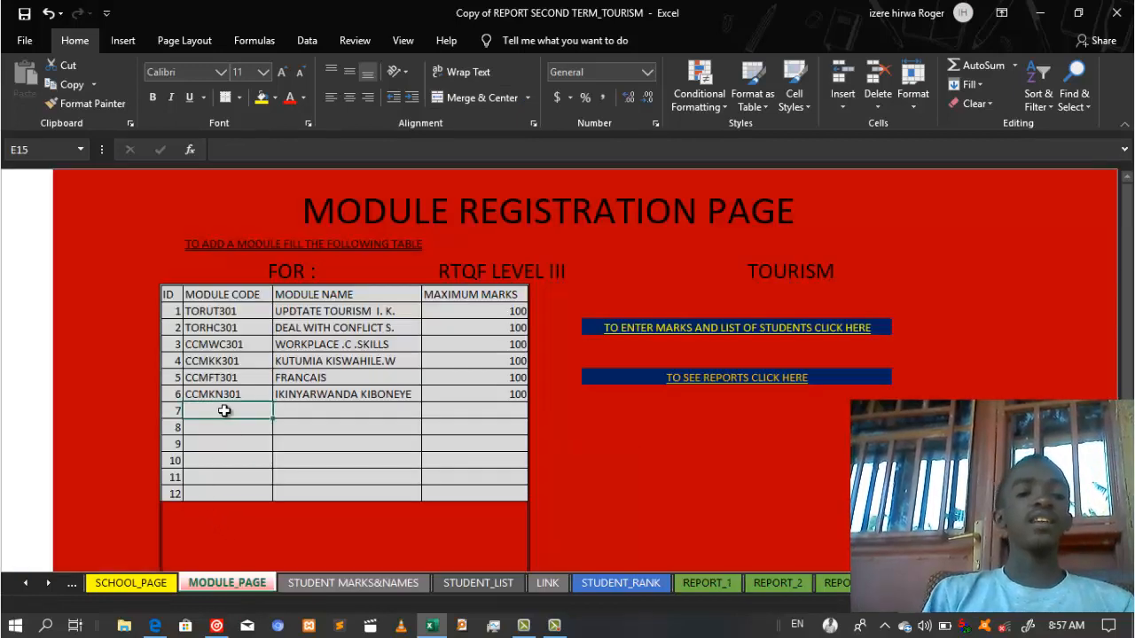
type("ccmmmm")
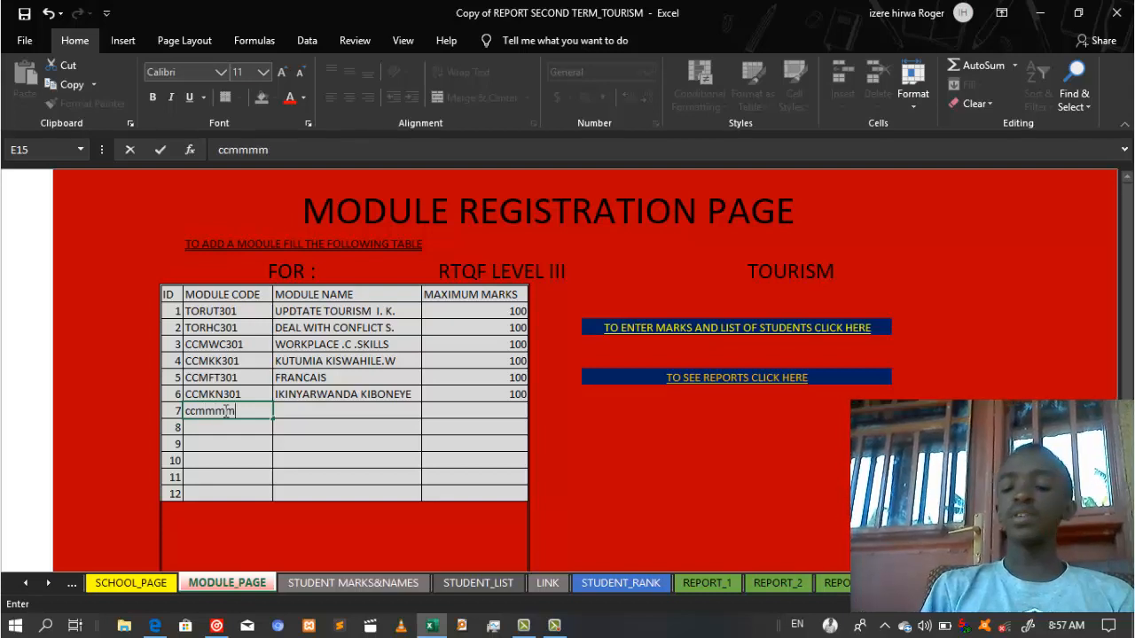
key("Tab")
type("ac")
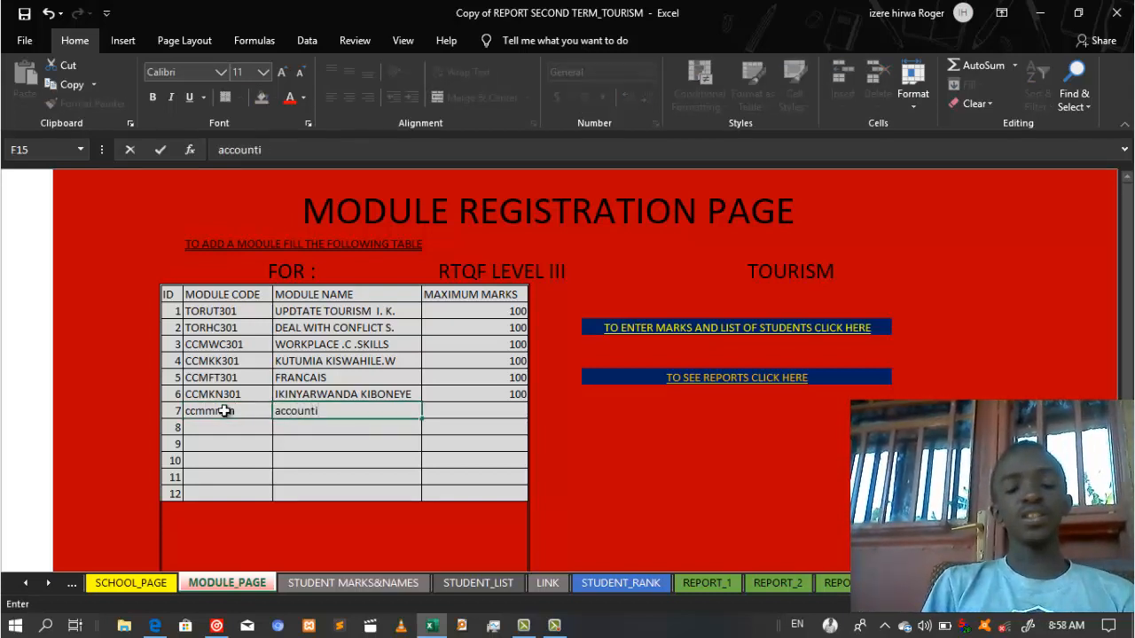
key("Tab")
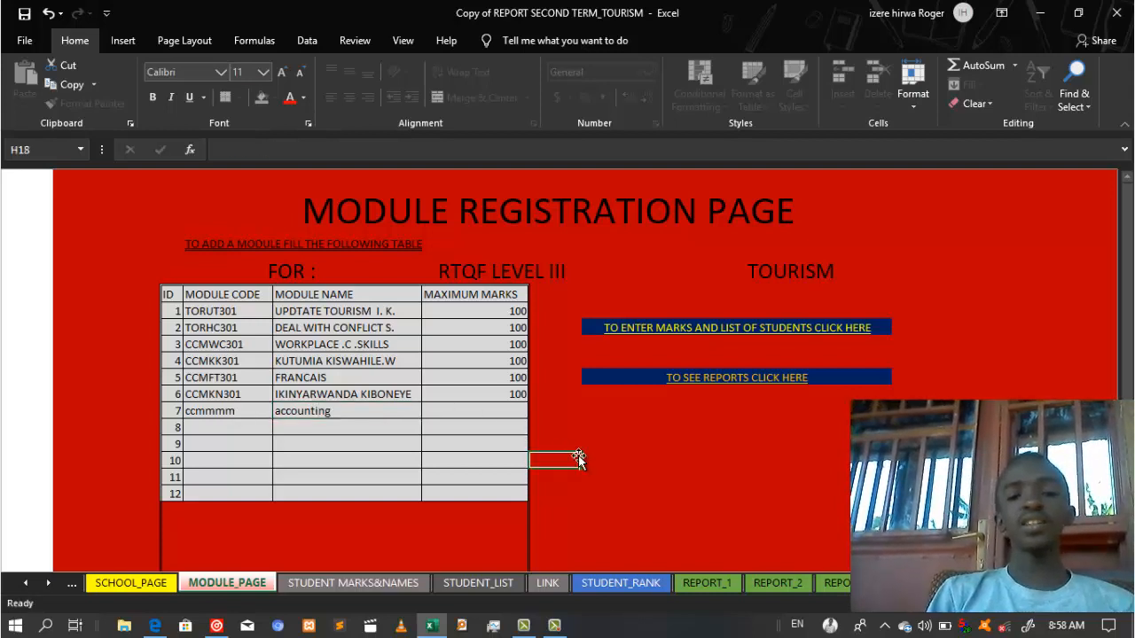
type("100")
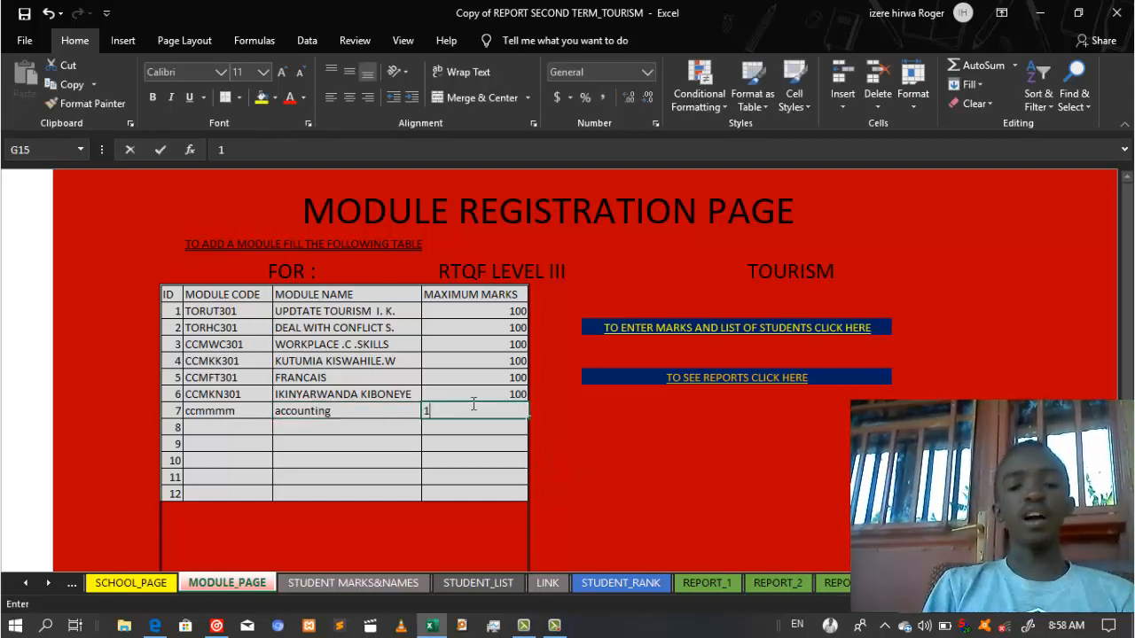
left_click(764, 462)
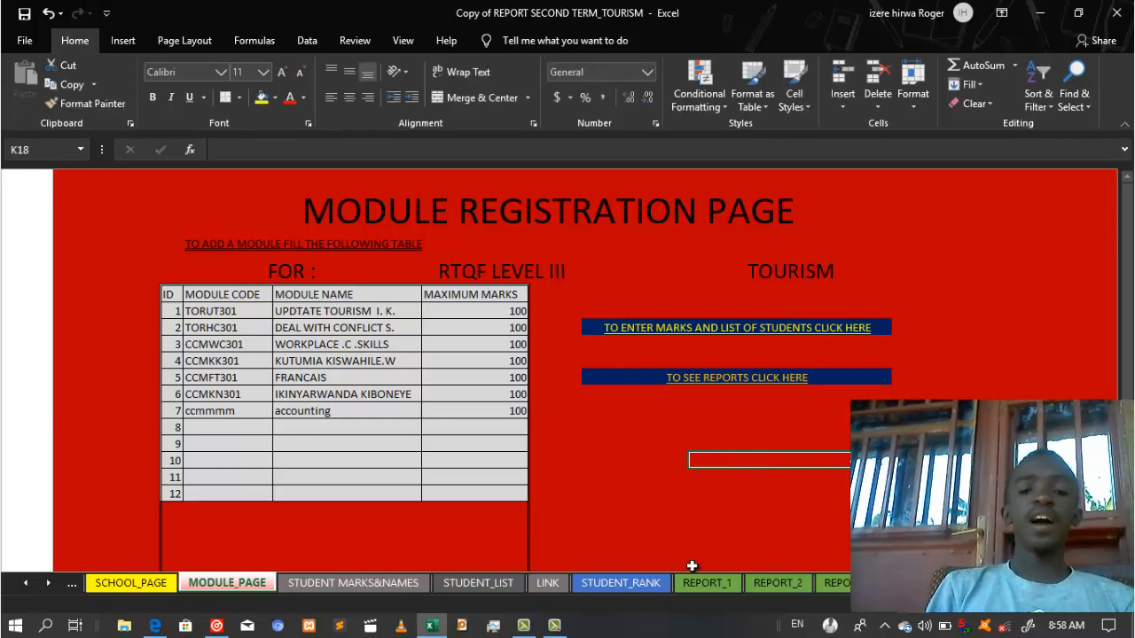
left_click(711, 392)
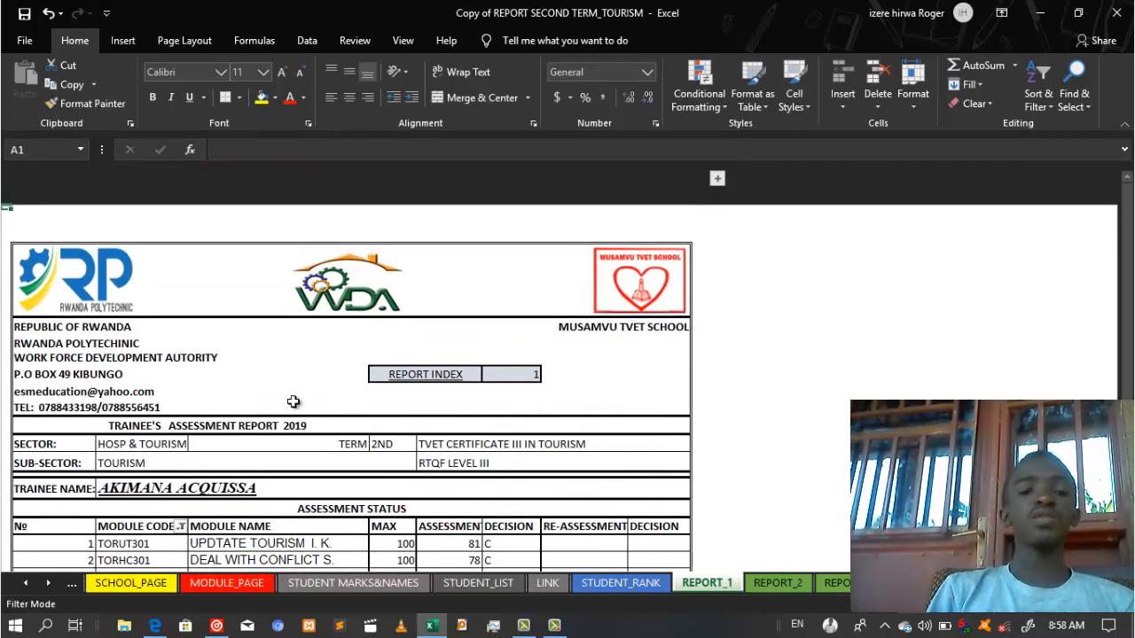
left_click(474, 497)
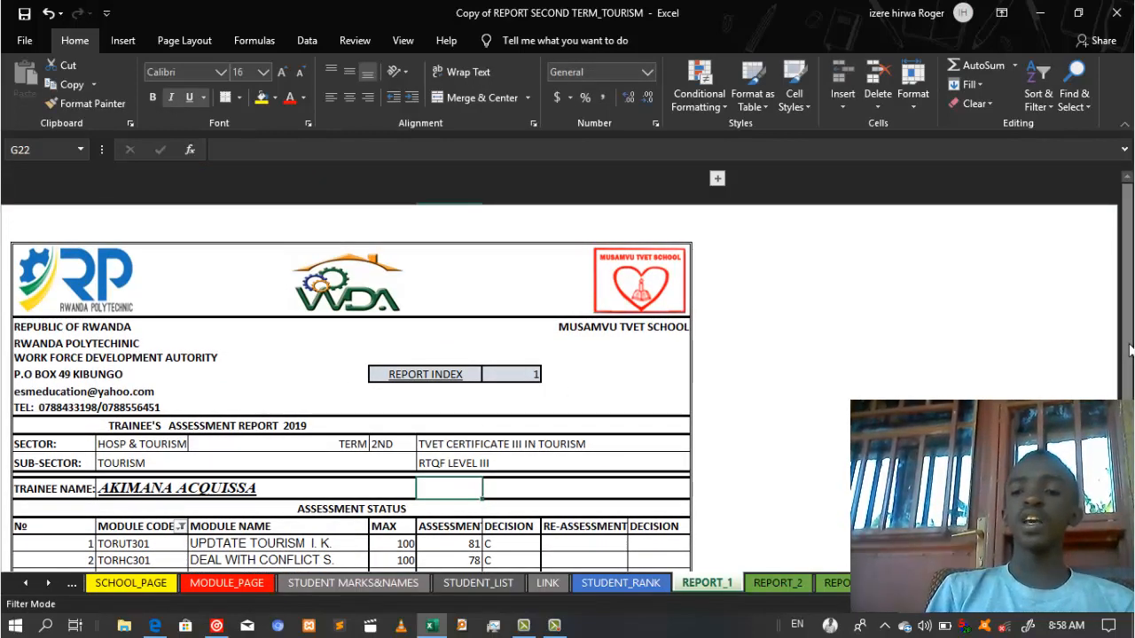
left_click_drag(1128, 346, 1128, 350)
left_click(785, 485)
left_click(545, 432)
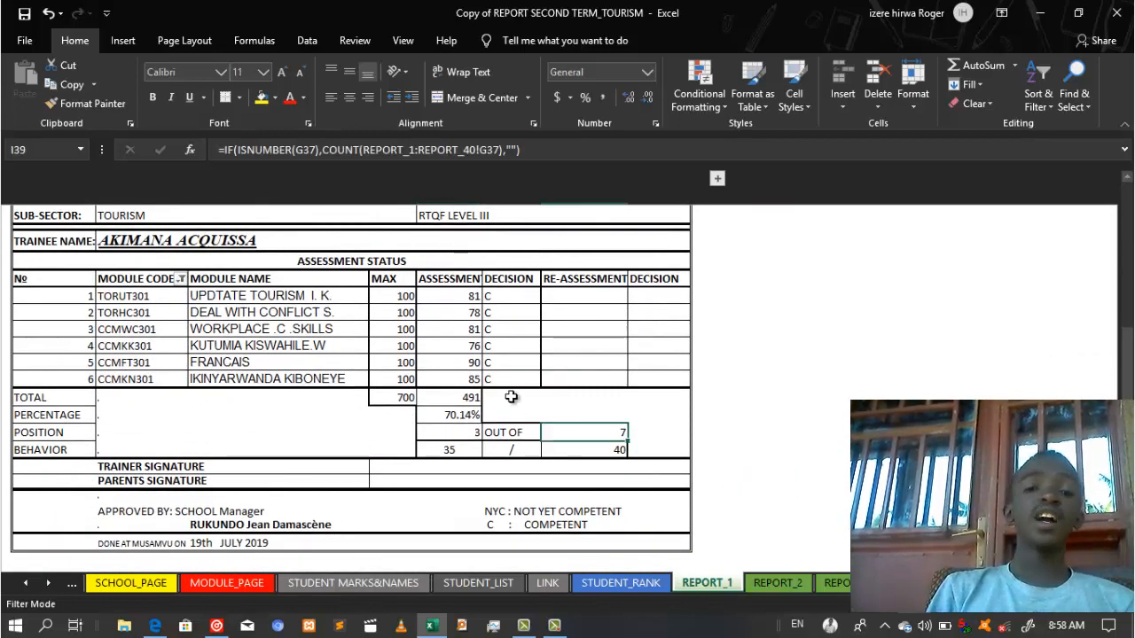
left_click(264, 448)
left_click(146, 429)
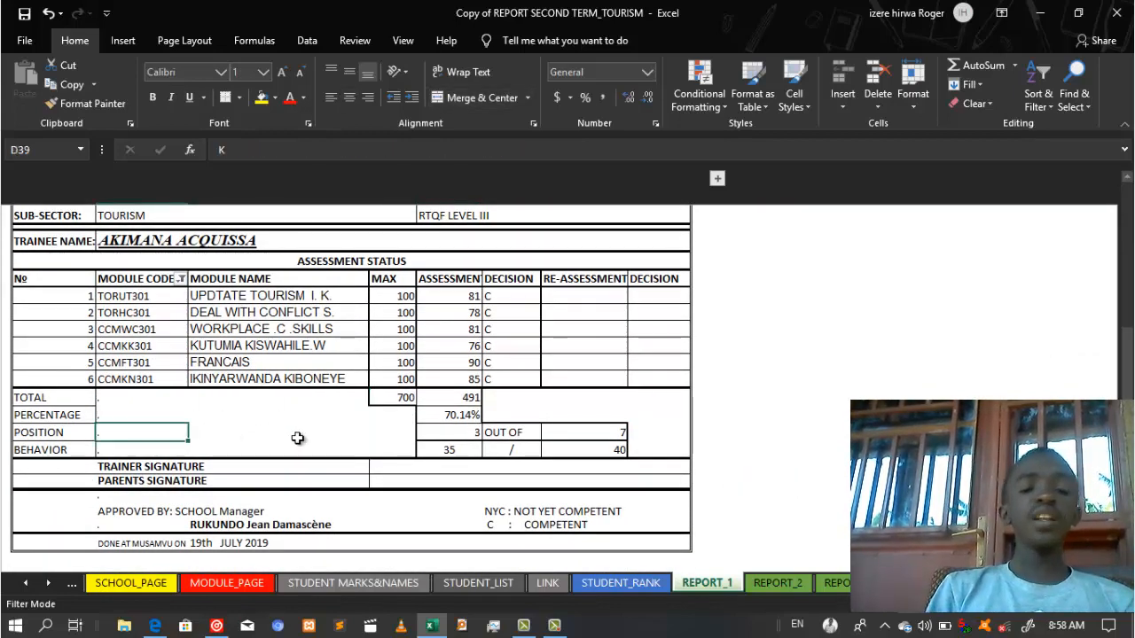
left_click(217, 437)
left_click(145, 434)
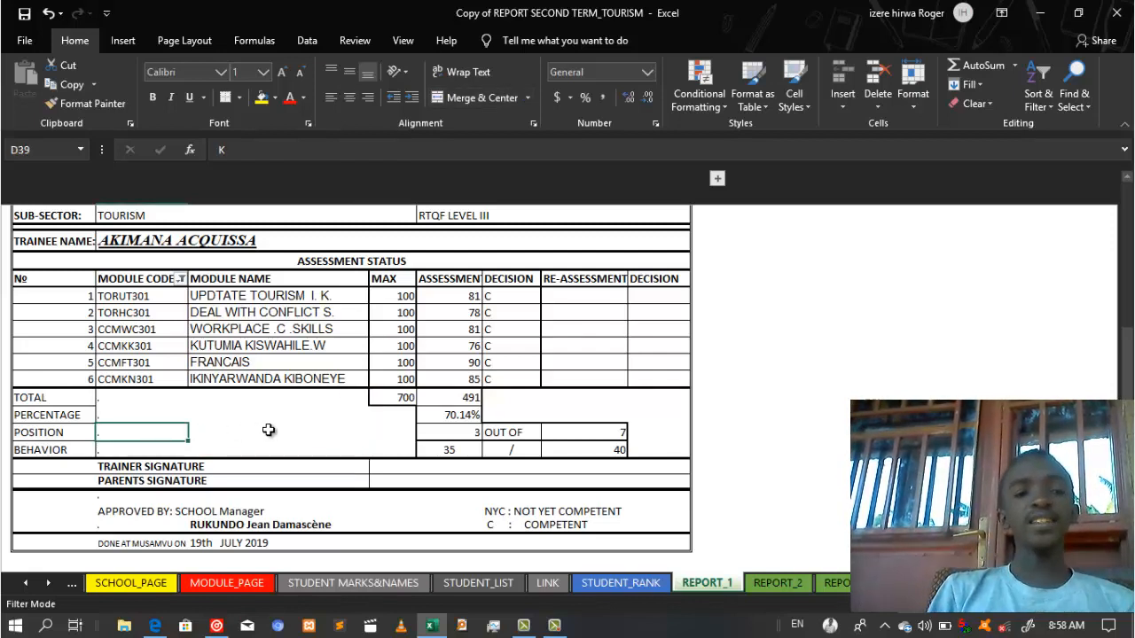
left_click(753, 399)
left_click(788, 296)
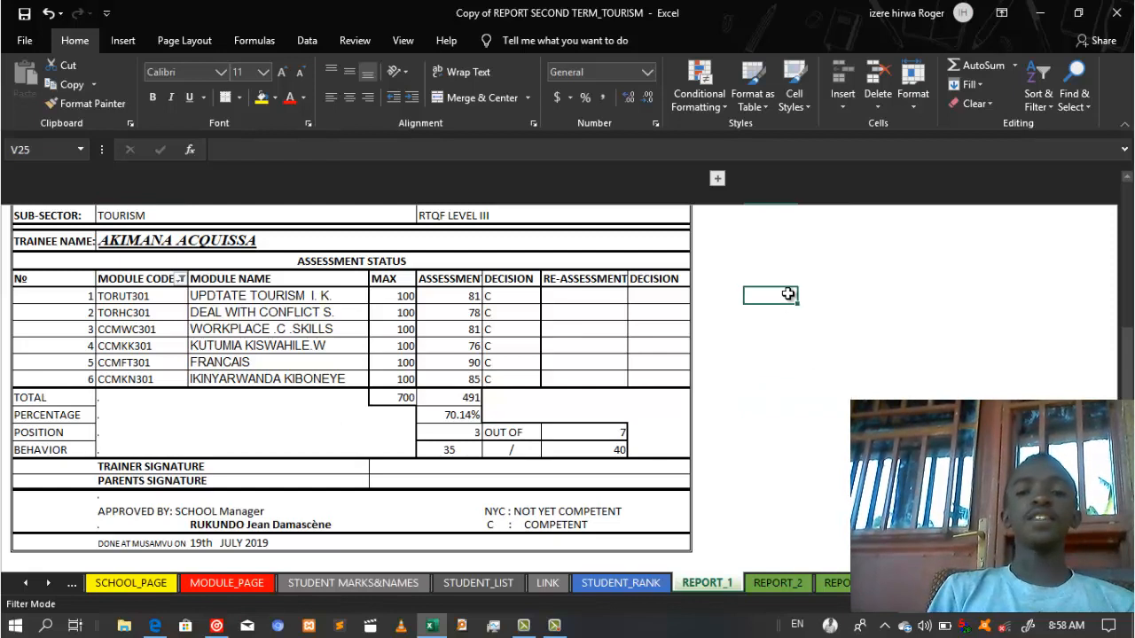
left_click(770, 396)
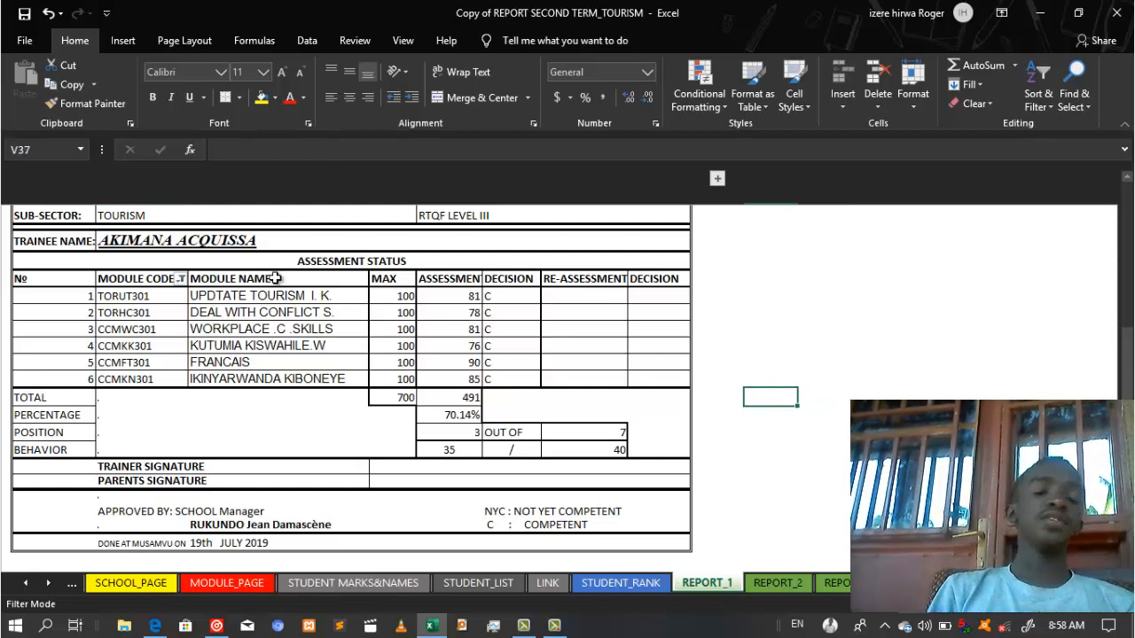
Step: Reapply the MODULE CODE custom filter 'contains ?' so the accounting row appears
left_click(180, 281)
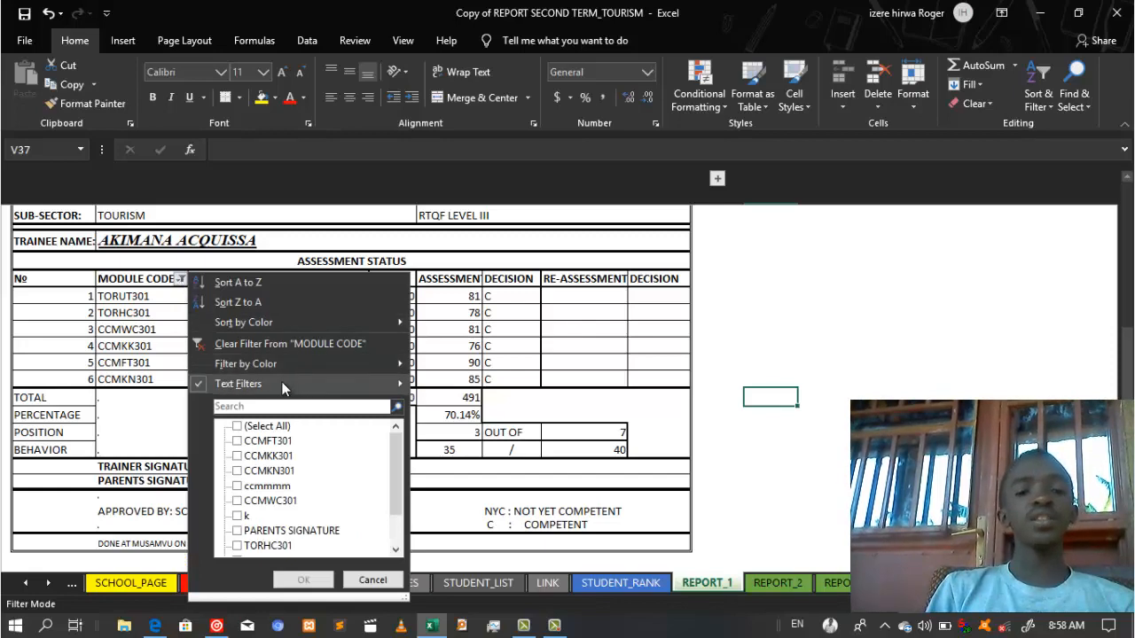
mouse_move(282, 382)
left_click(462, 470)
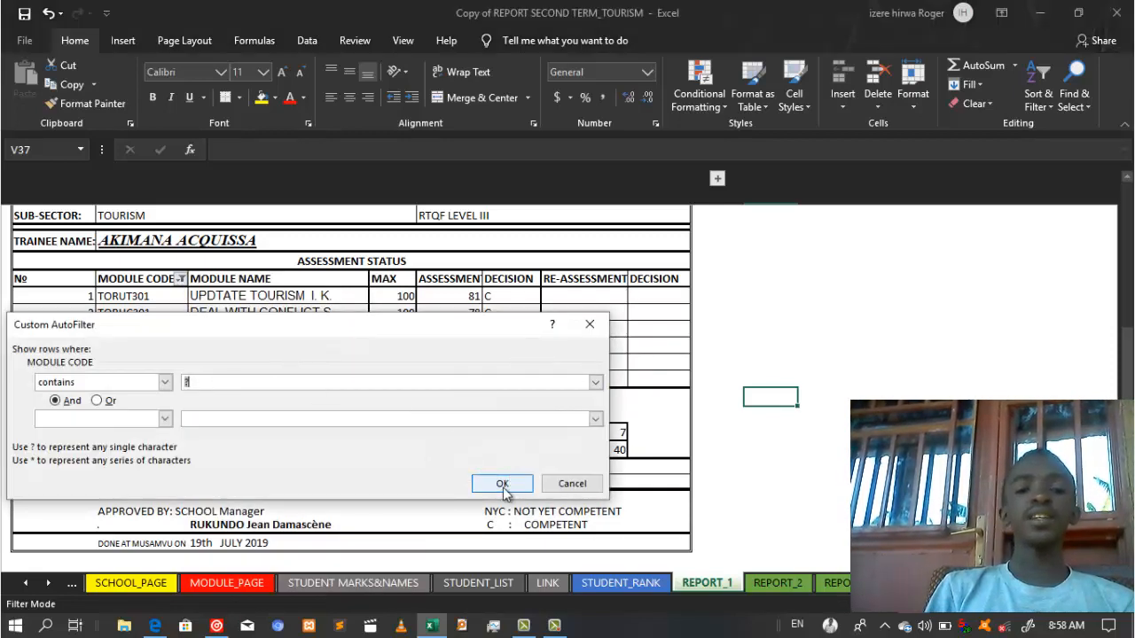
left_click(502, 484)
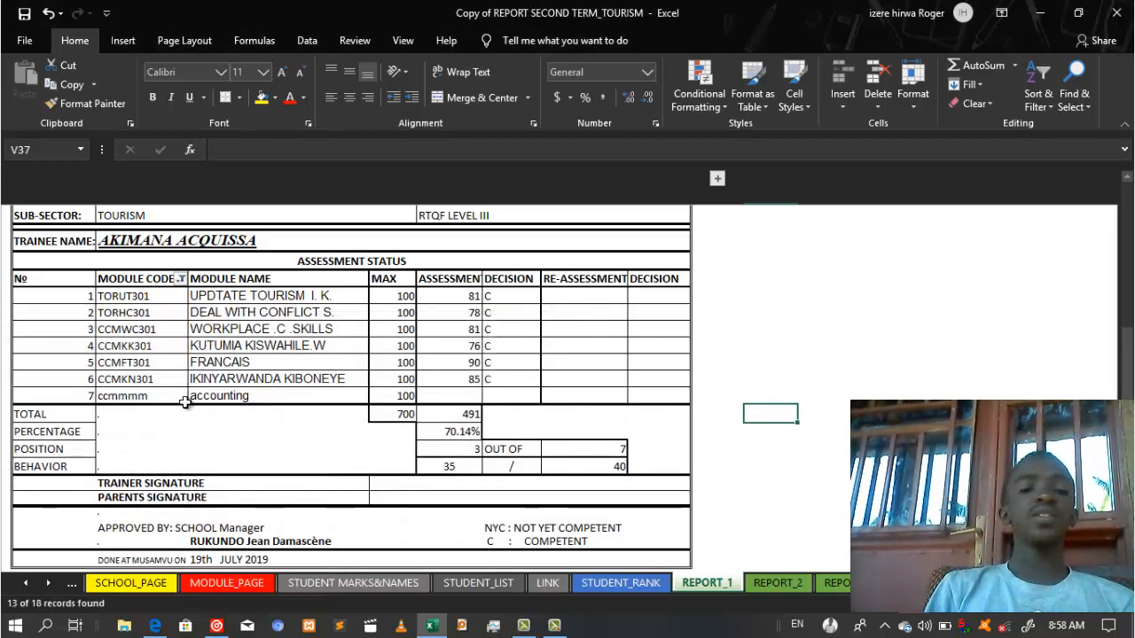
Step: Check the formulas behind the new accounting module row and nearby report cells
left_click(253, 398)
left_click(257, 458)
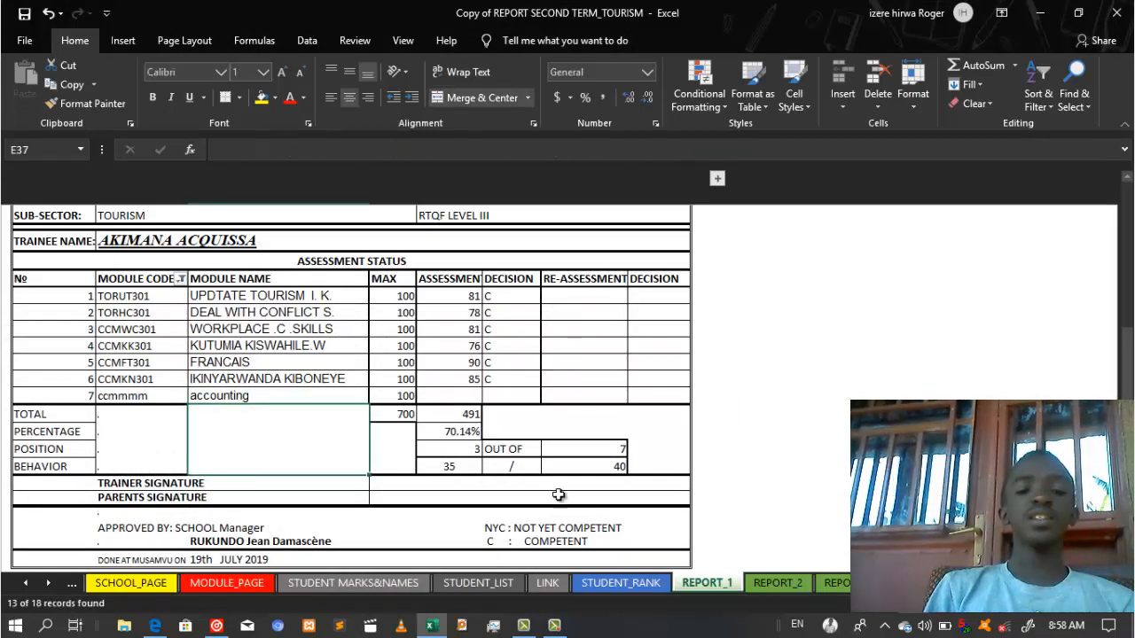
left_click(814, 466)
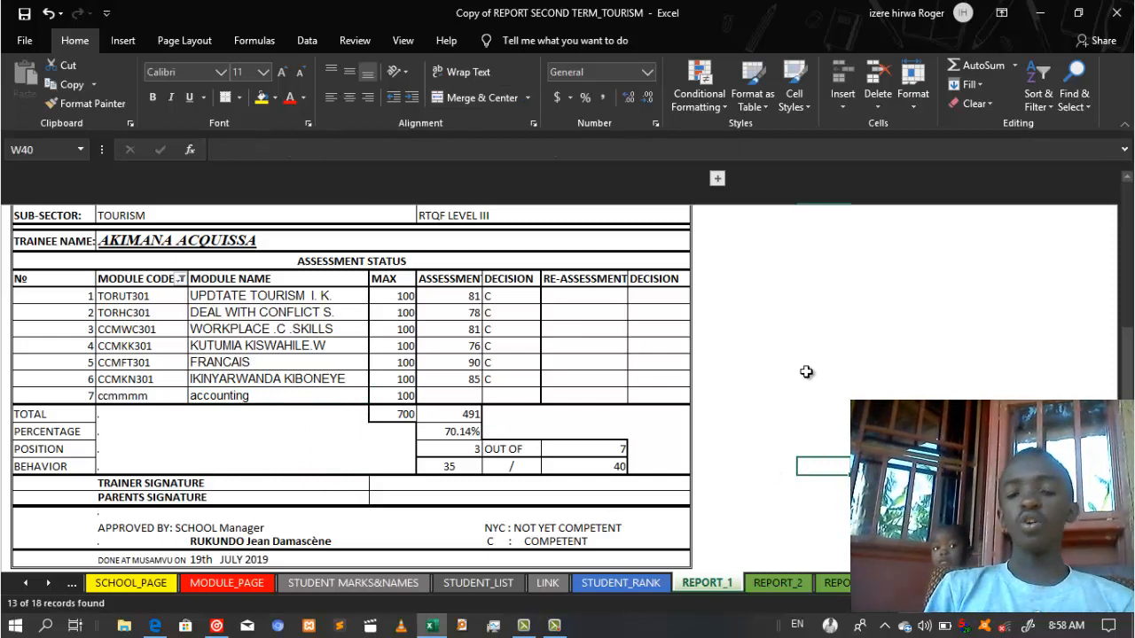
left_click(873, 376)
left_click(770, 468)
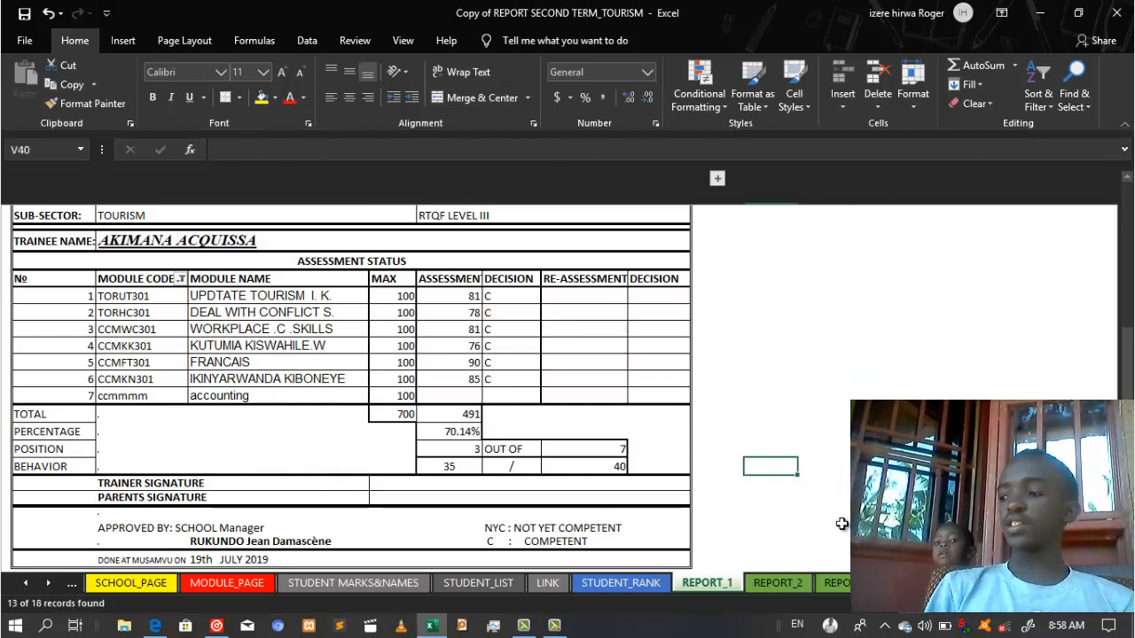
left_click(772, 381)
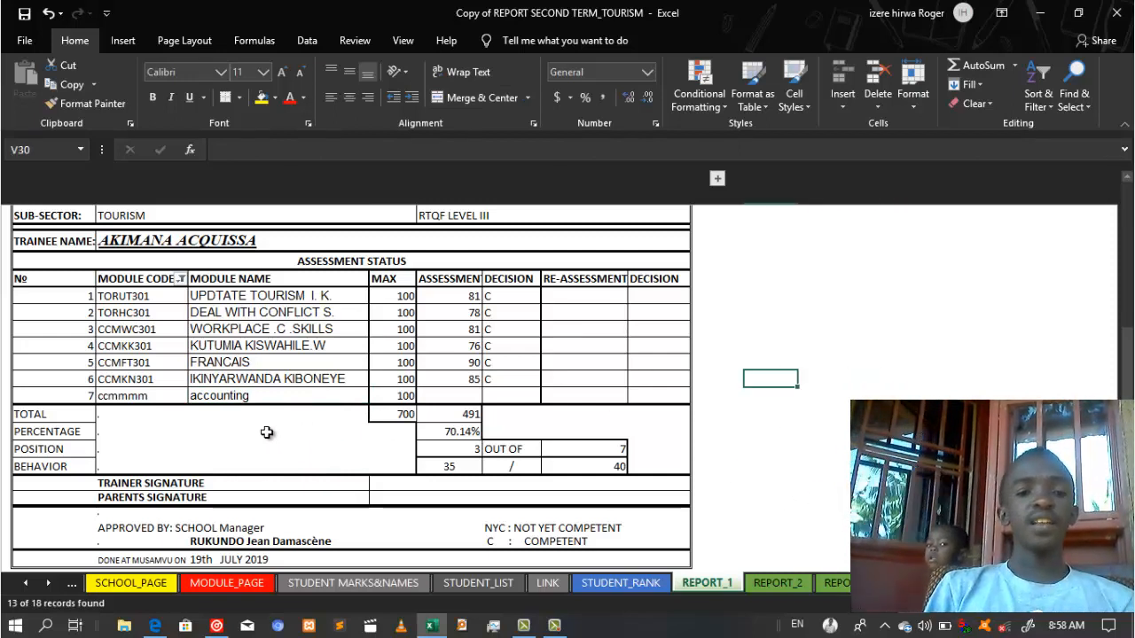
left_click(115, 427)
left_click(963, 377)
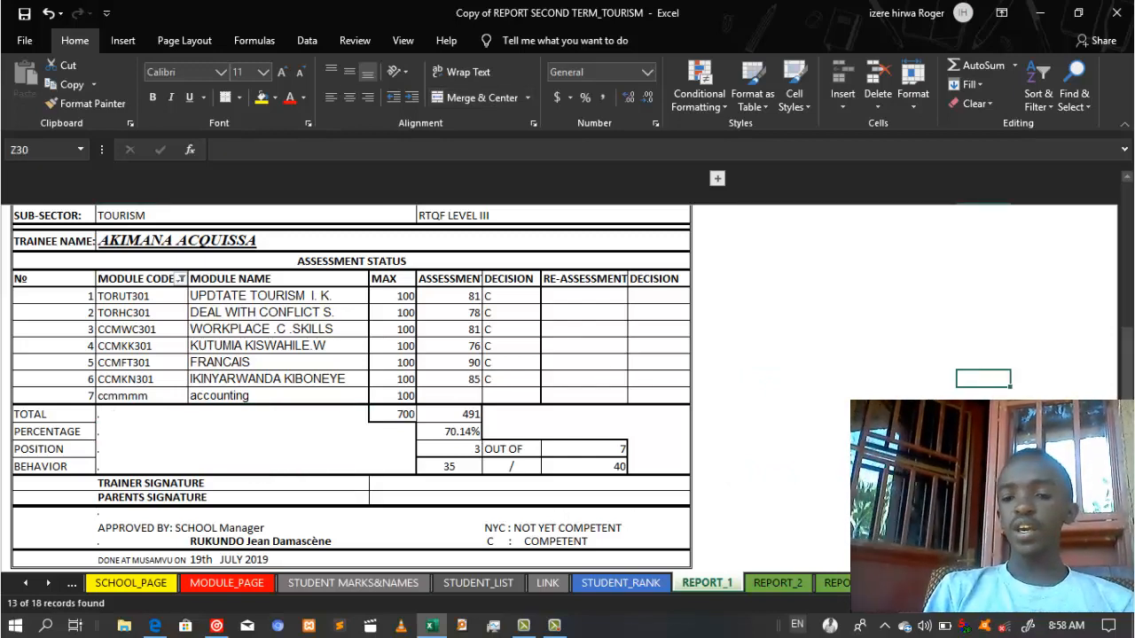
left_click(48, 583)
left_click(47, 585)
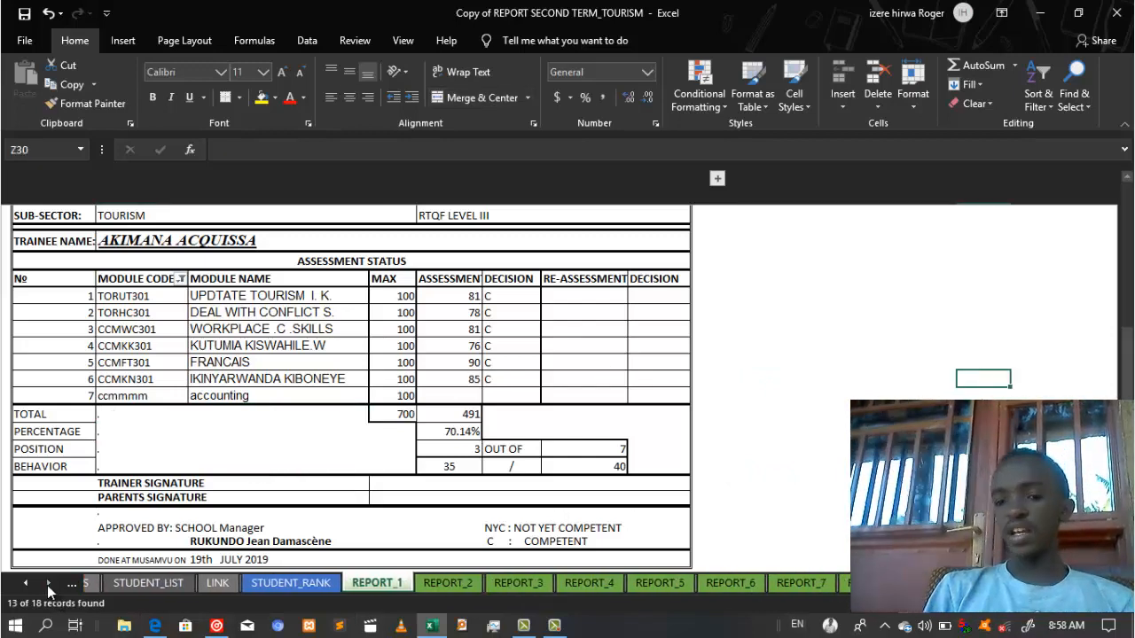
Step: Switch to the STUDENT_RANK report template sheet
left_click(47, 585)
left_click(905, 584)
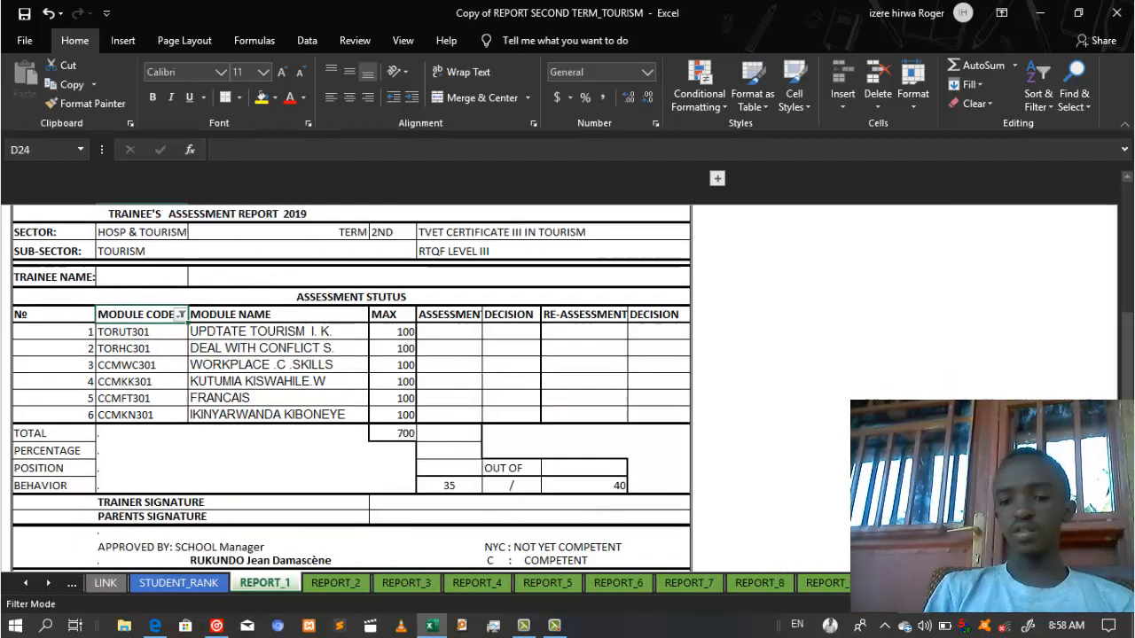
left_click(824, 395)
left_click(739, 422)
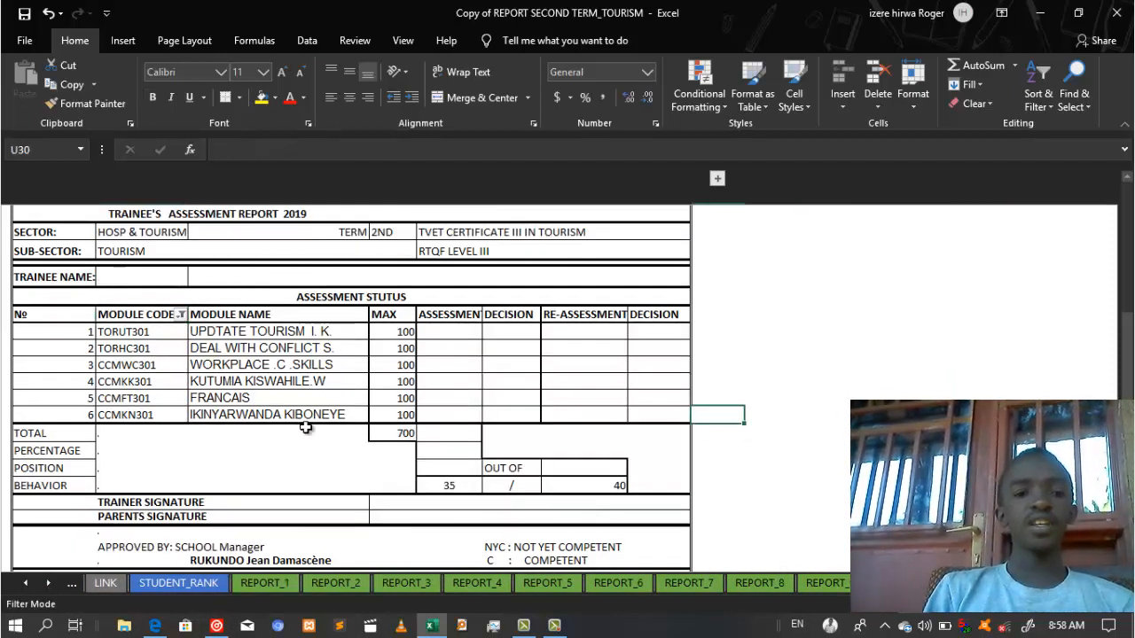
left_click(296, 297)
Step: Reapply the MODULE CODE custom 'contains ?' filter so accounting shows as row 7, then return to REPORT_1
left_click(180, 316)
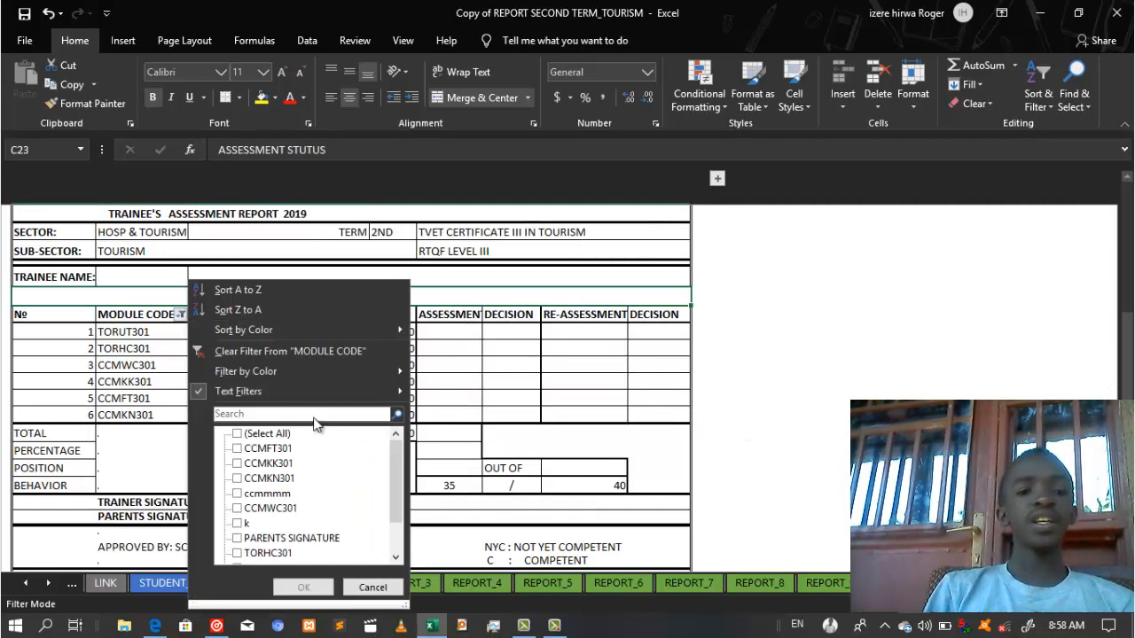
mouse_move(284, 390)
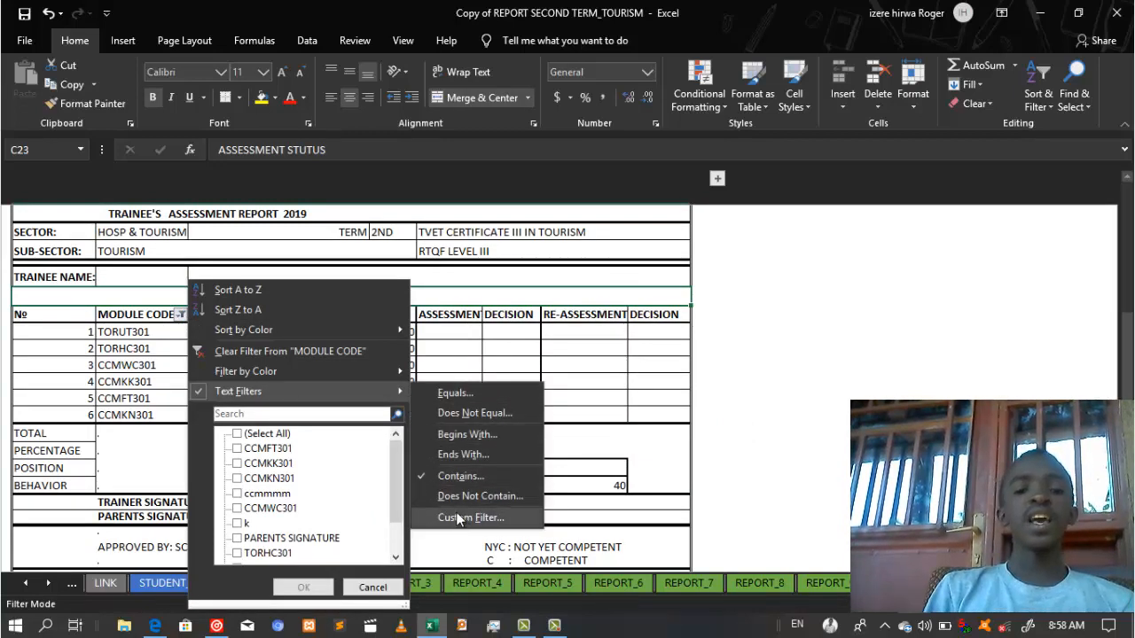
left_click(460, 476)
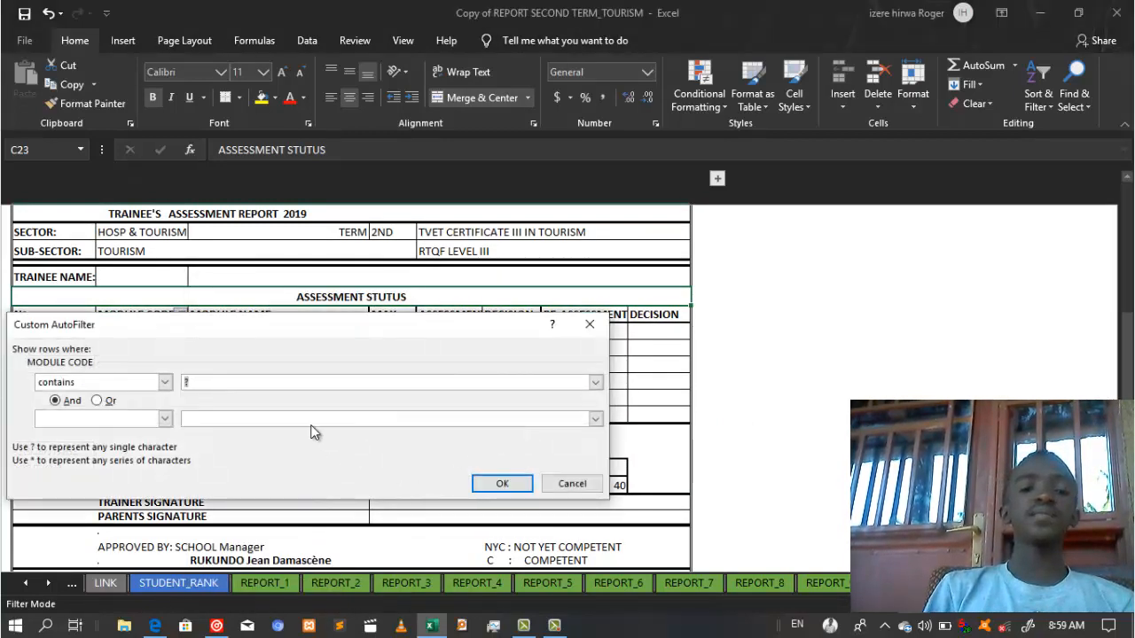
left_click(503, 483)
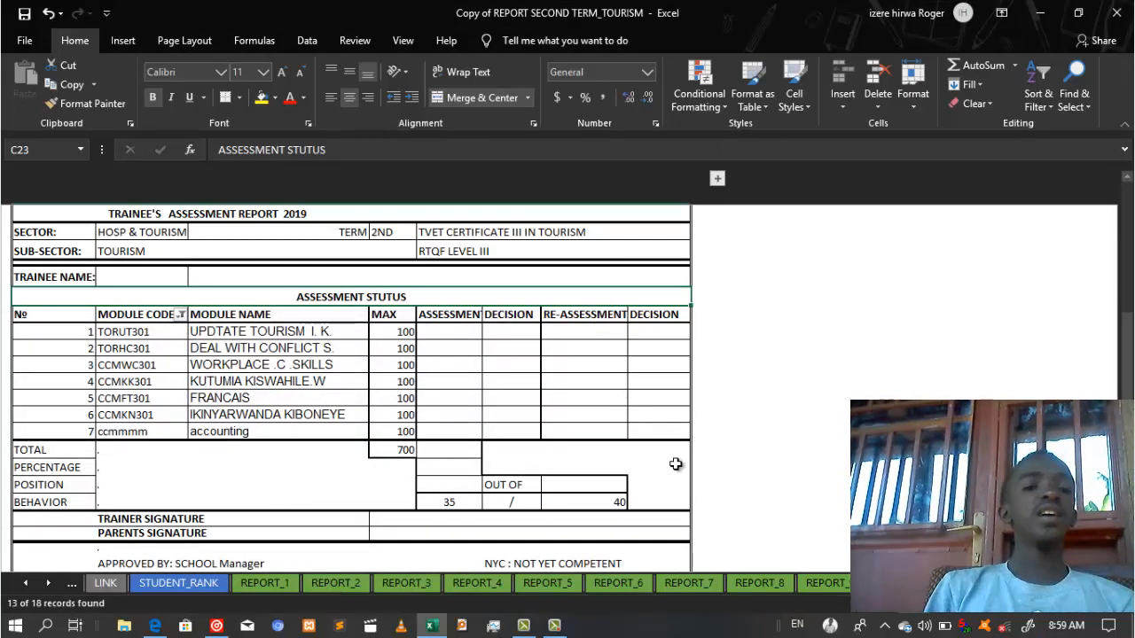
left_click(746, 428)
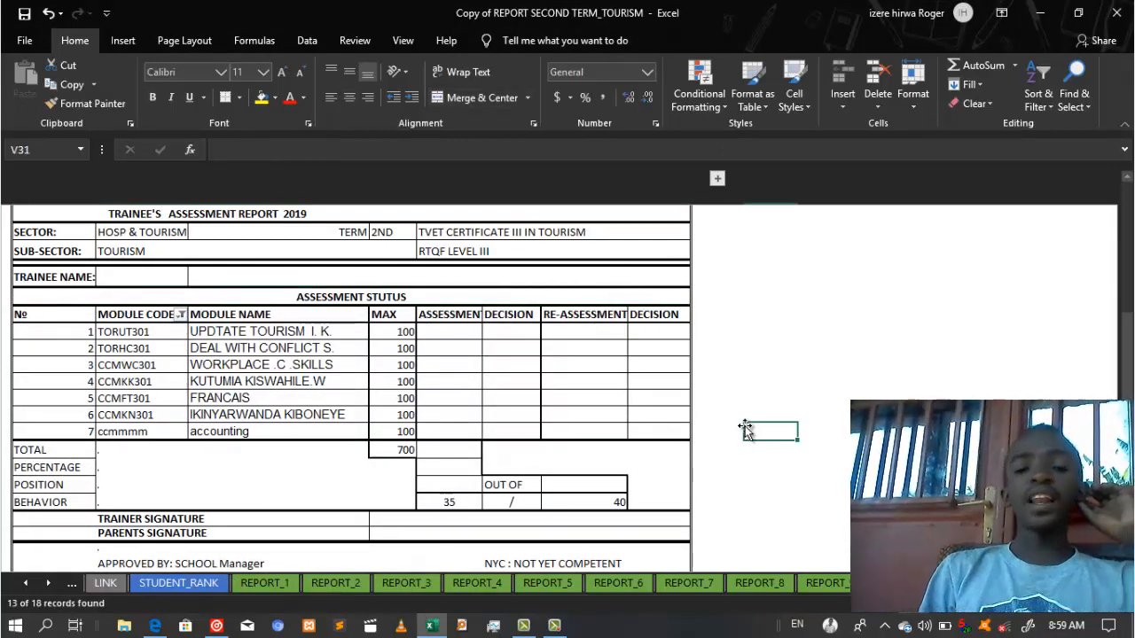
left_click(741, 401)
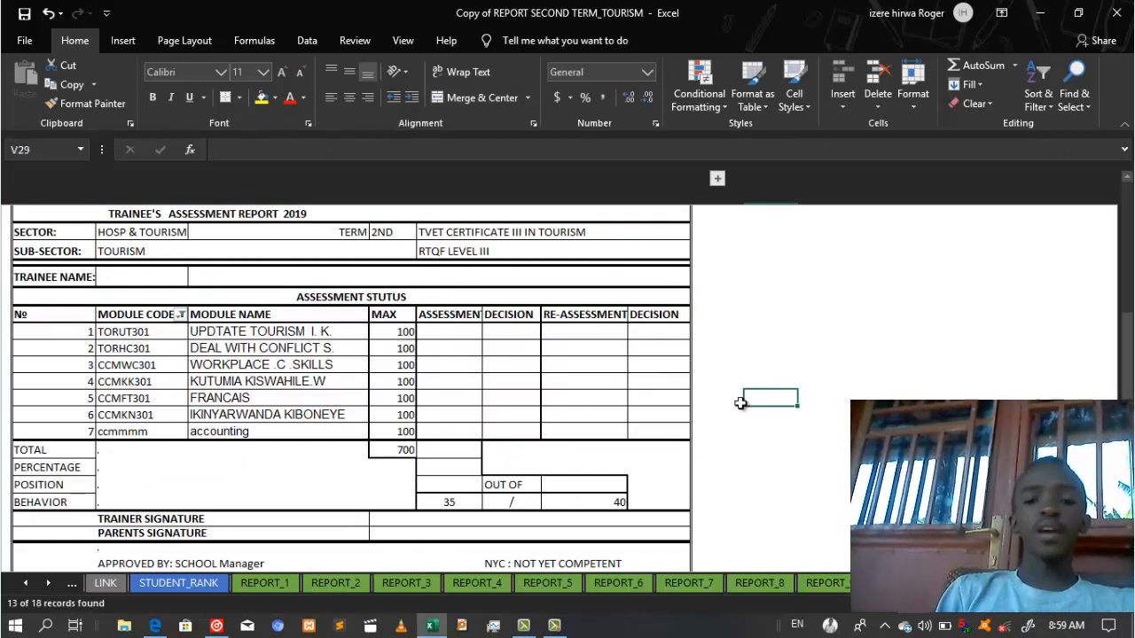
left_click(247, 589)
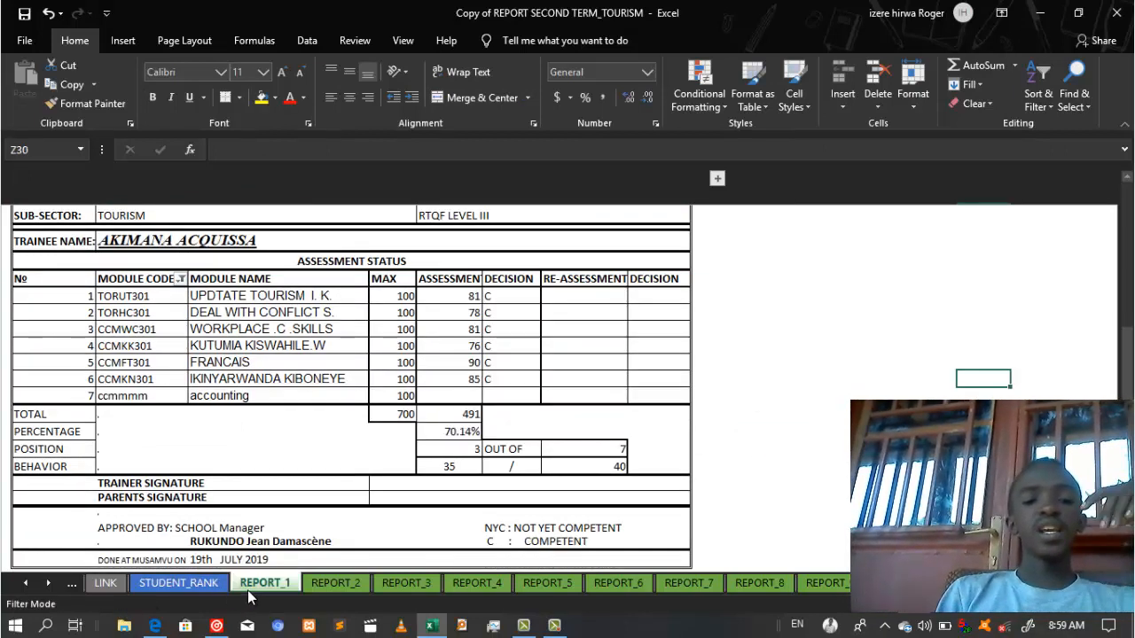
Step: Inspect REPORT_1's module names, MODULE CODE header and the accounting entry's formula
left_click_drag(217, 379, 211, 366)
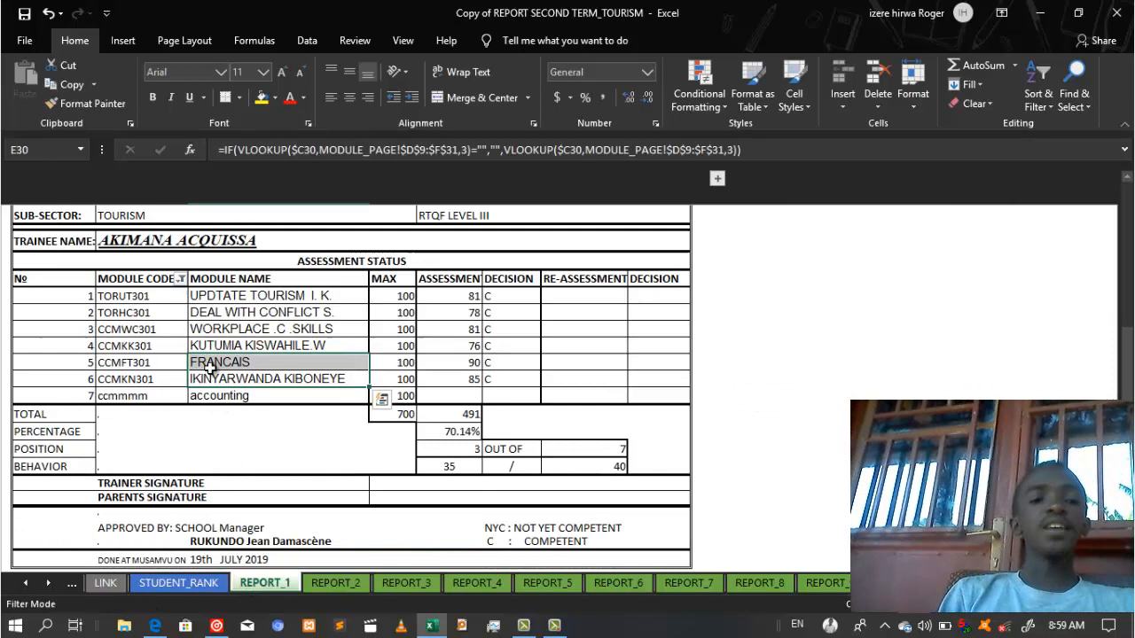
left_click(153, 283)
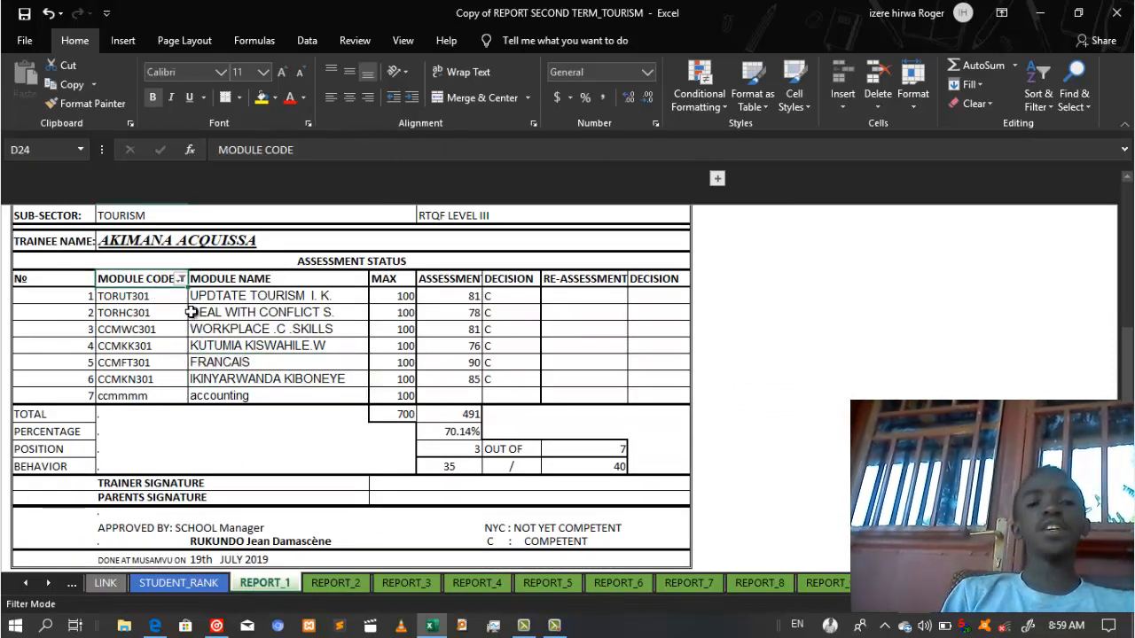
left_click(307, 395)
left_click(771, 413)
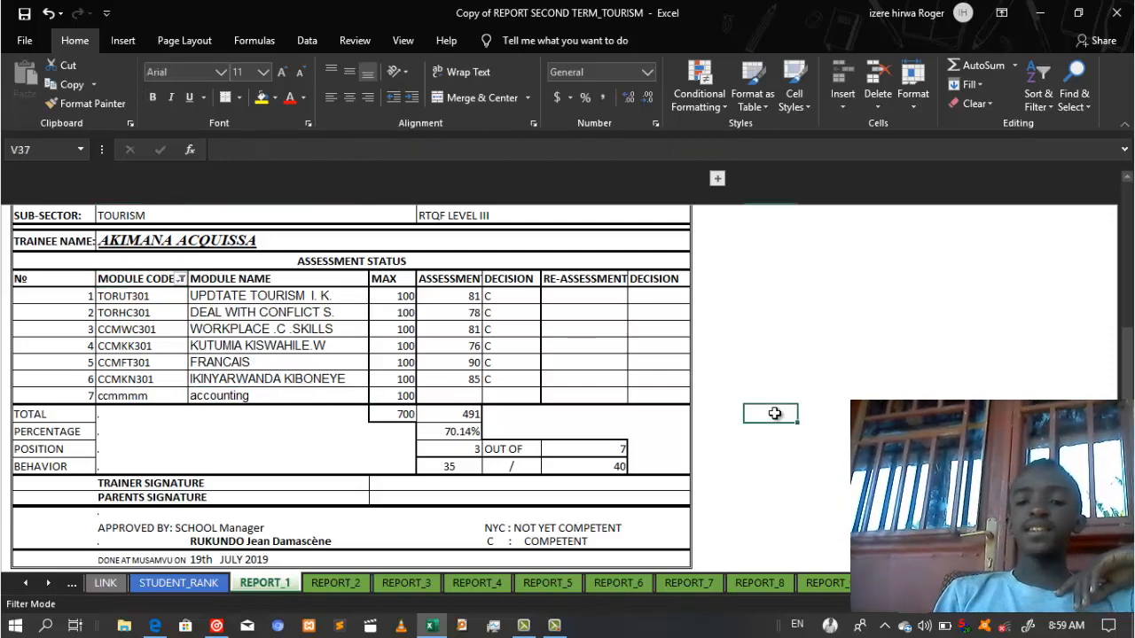
mouse_move(1127, 347)
left_mouse_down()
mouse_move(1127, 259)
mouse_move(1127, 358)
left_mouse_up()
Step: Filter MODULE CODE with Text Filters > Contains '?' so 13 of 18 records show
left_click(184, 260)
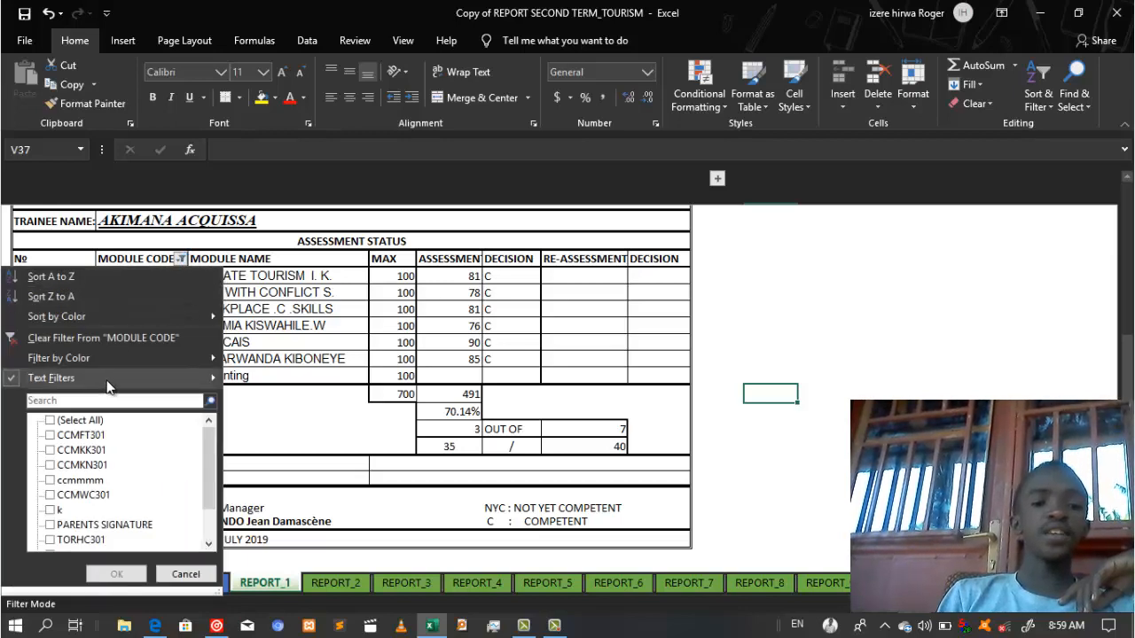
mouse_move(108, 387)
left_click(261, 473)
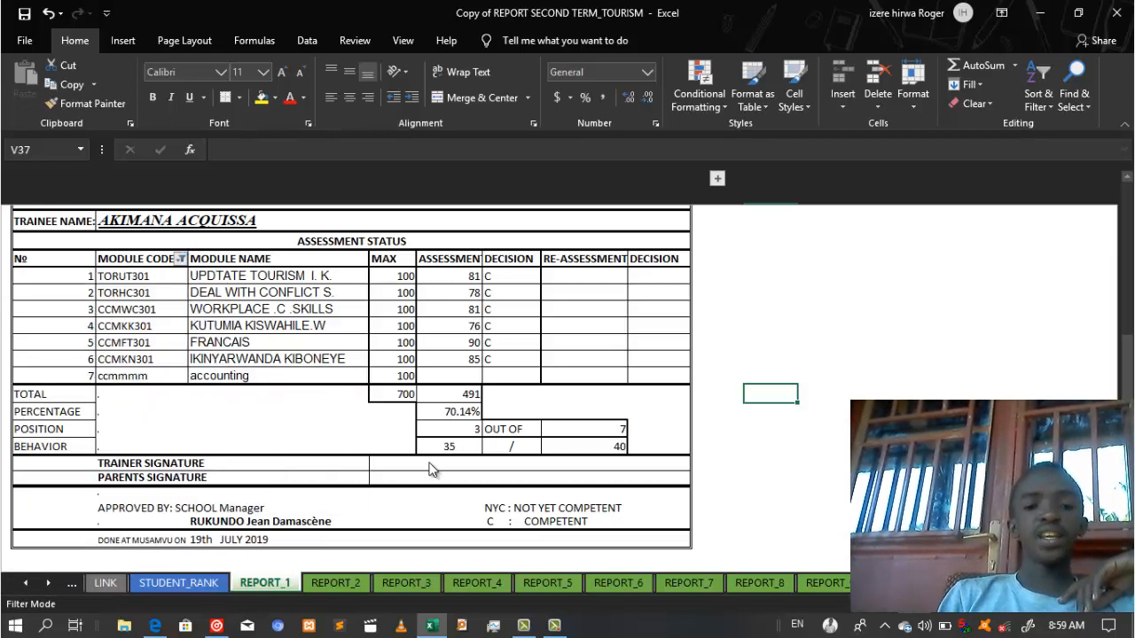
type("?")
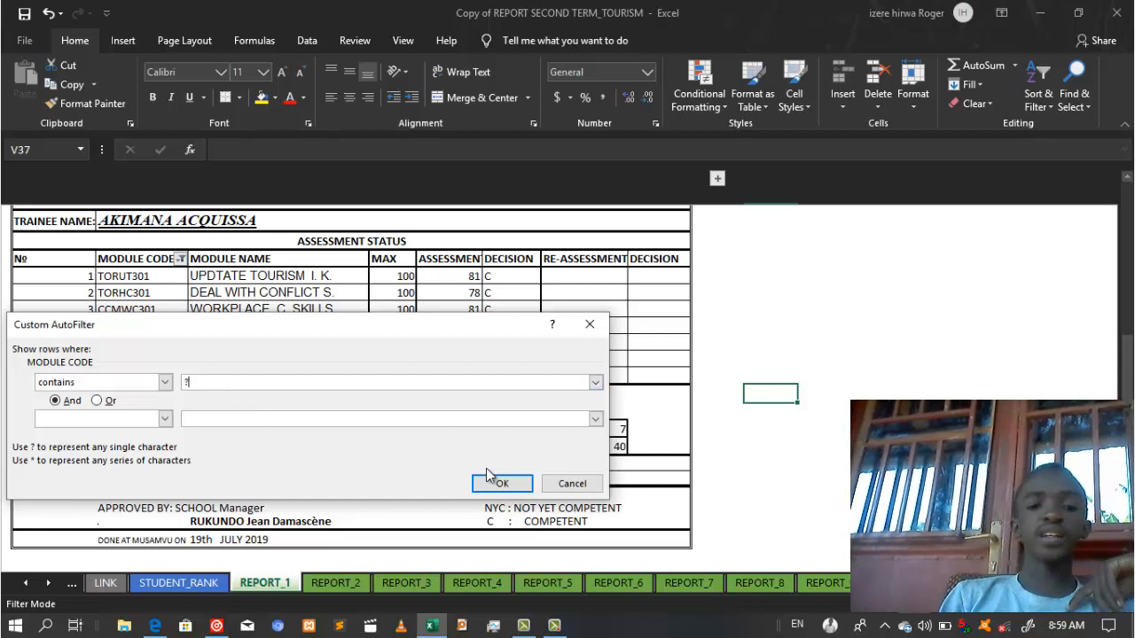
left_click(500, 483)
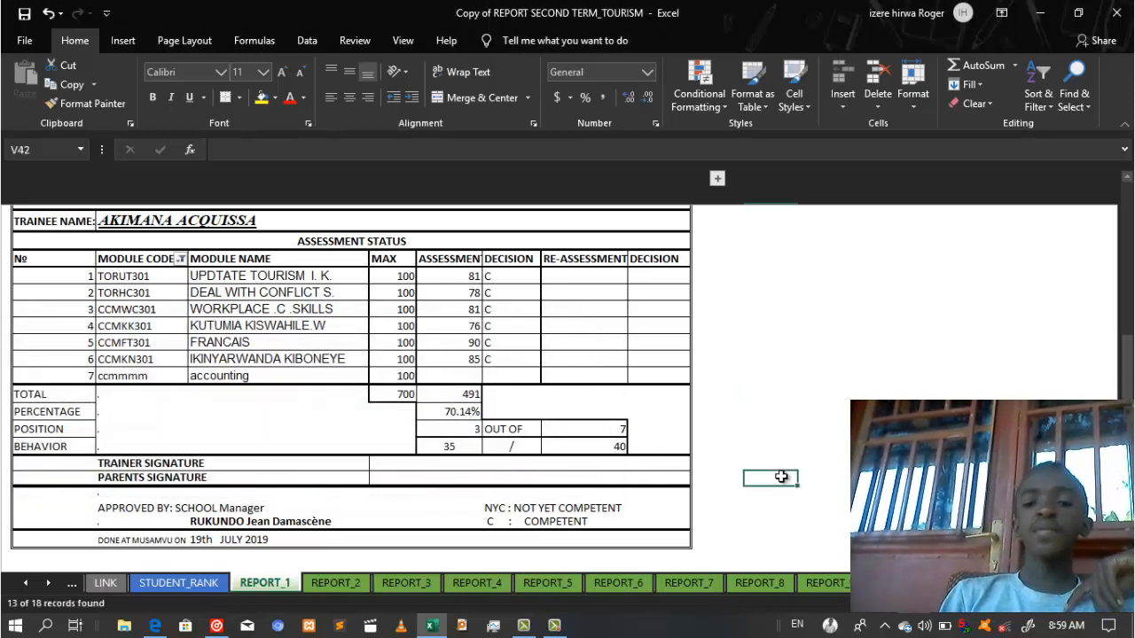
Step: Select the lower part of the report, then clear the selection
left_click_drag(671, 538, 655, 385)
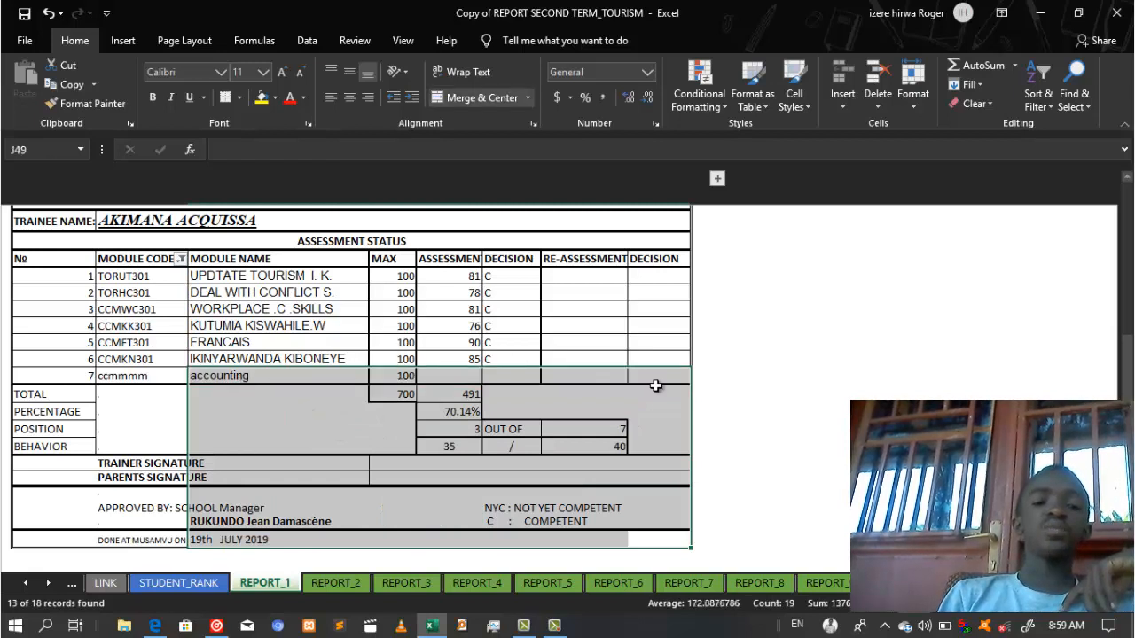
left_click(836, 379)
left_click(781, 397)
left_click(815, 431)
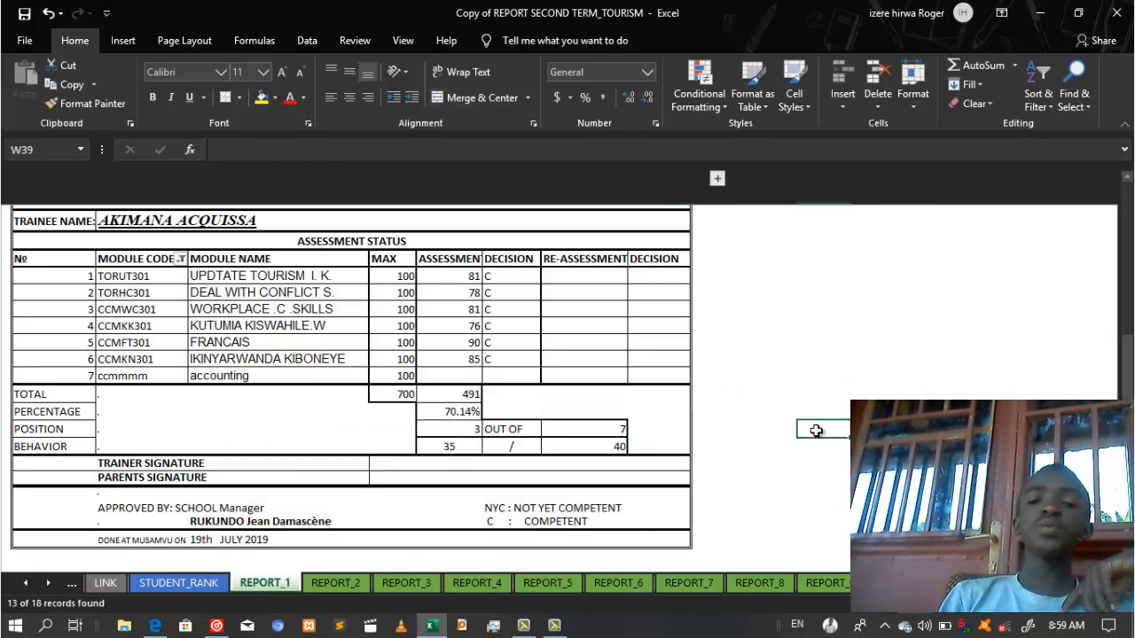
left_click(804, 399)
left_click(811, 471)
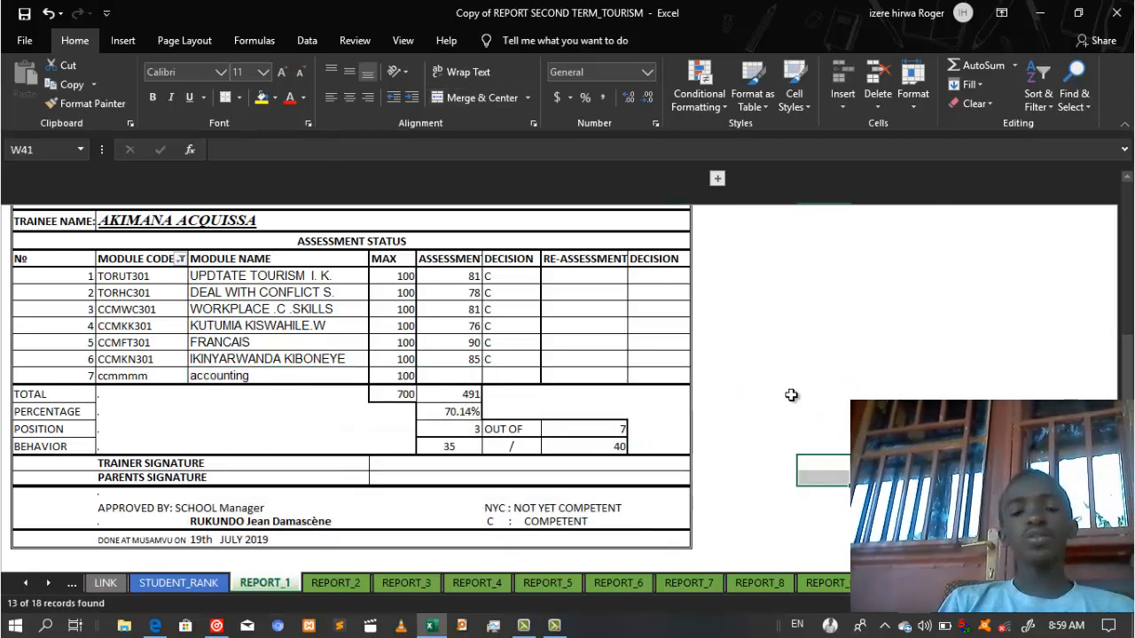
Step: Go to STUDENT MARKS&NAMES via the STUDENT_RANK link and select accounting ASS1 cell U6
left_click(178, 583)
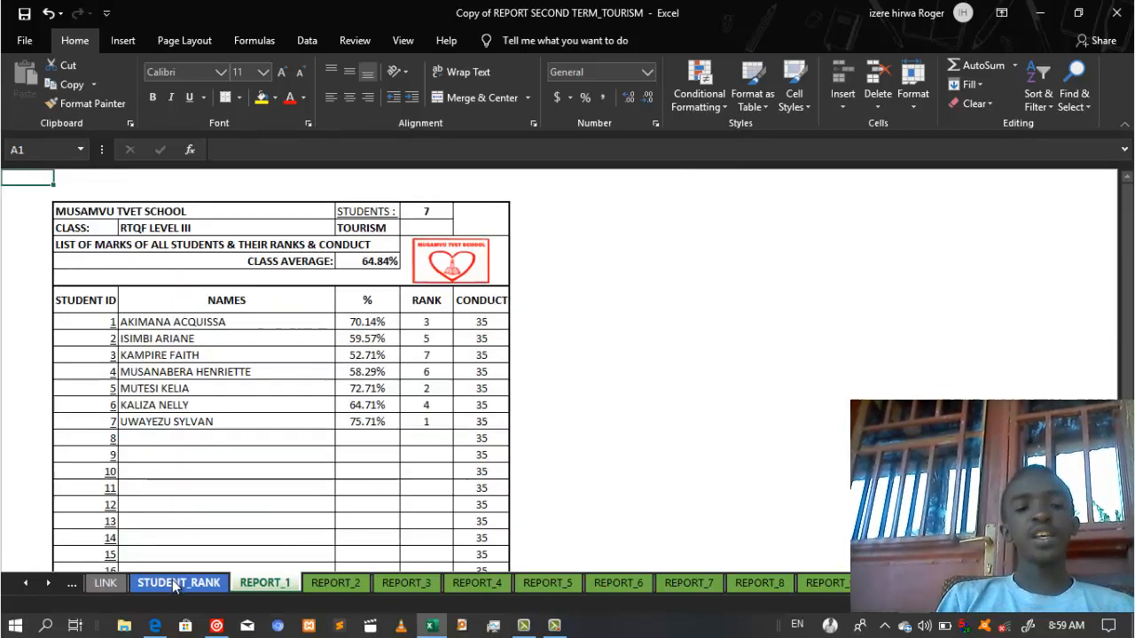
left_click(386, 218)
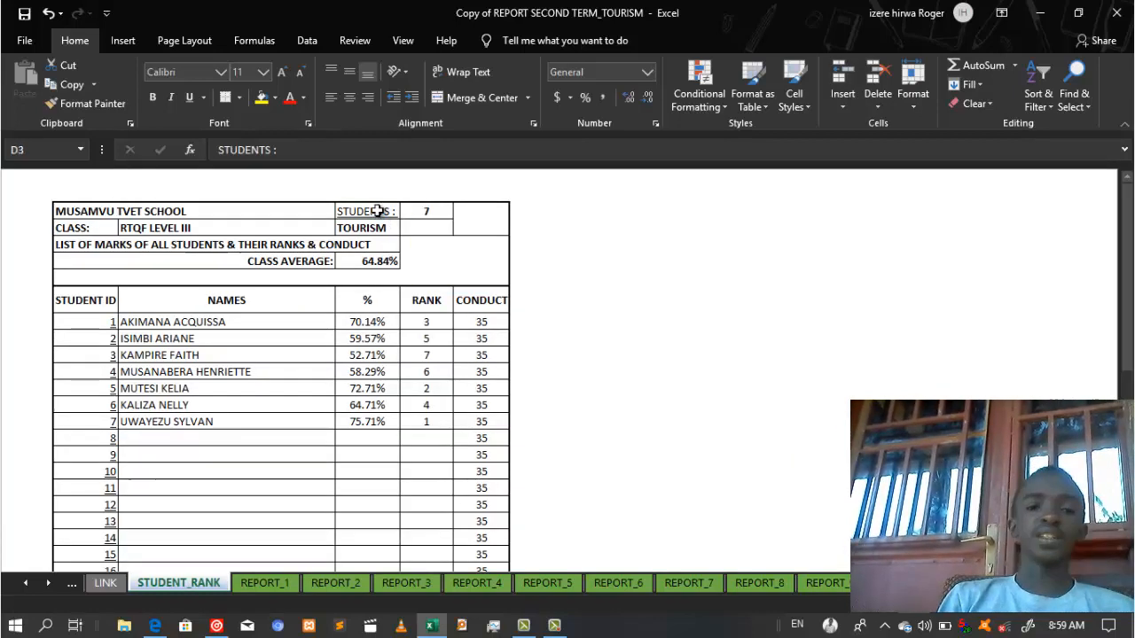
left_click(833, 262)
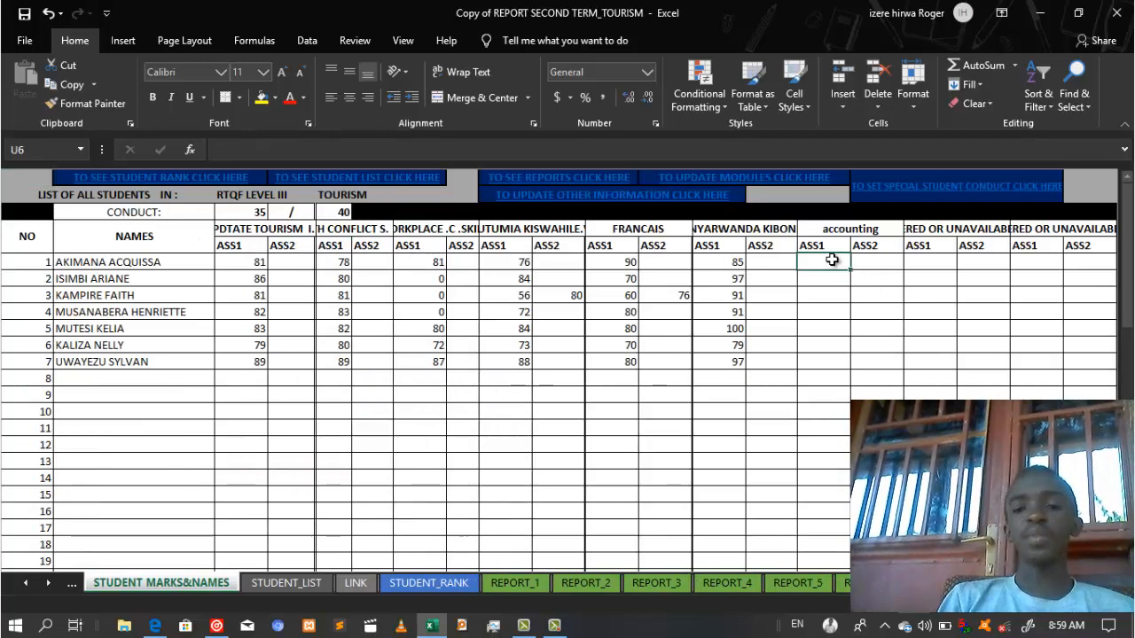
Step: Enter accounting ASS1 marks 78, 79, 80, 81, 88 and 89 for the first six students
type("78")
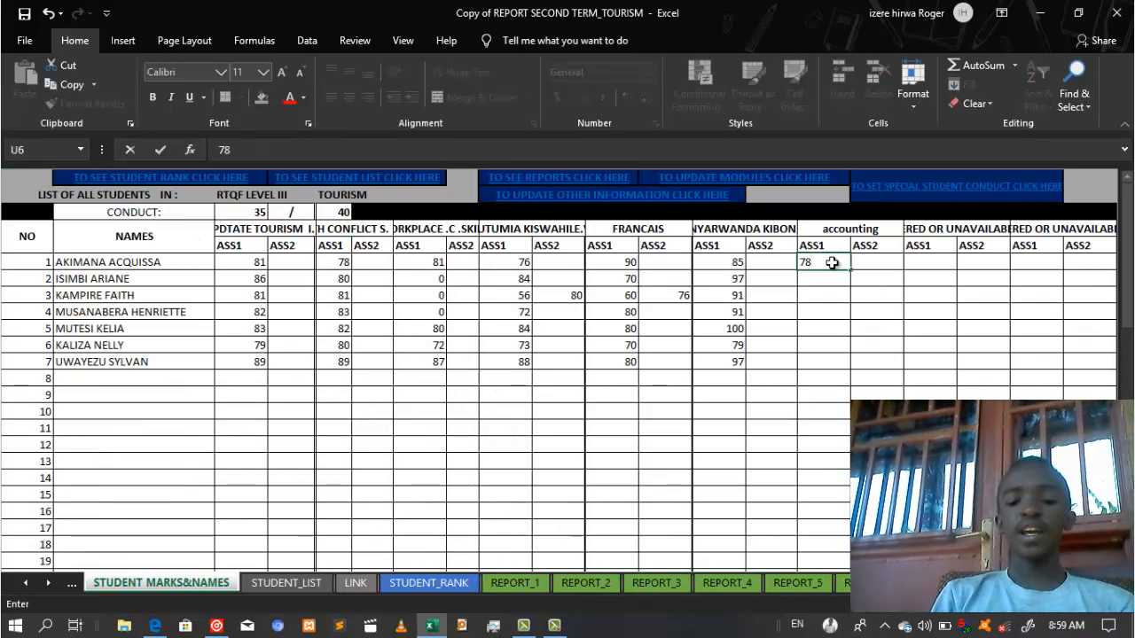
key("Return")
type("79")
key("Return")
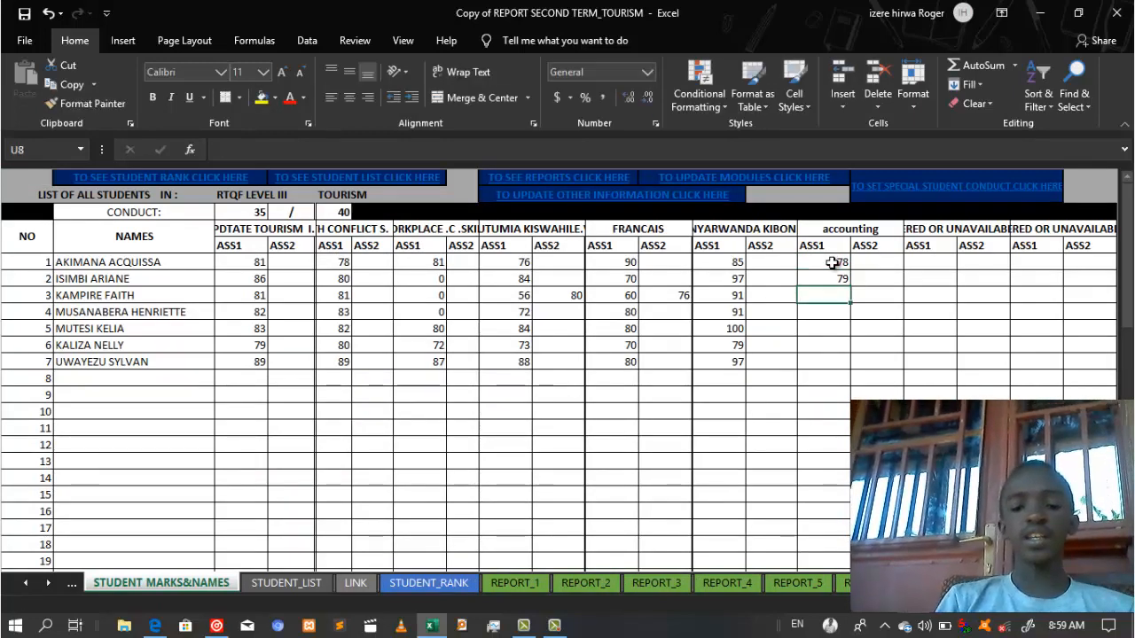
type("80")
key("Return")
type("81")
key("Return")
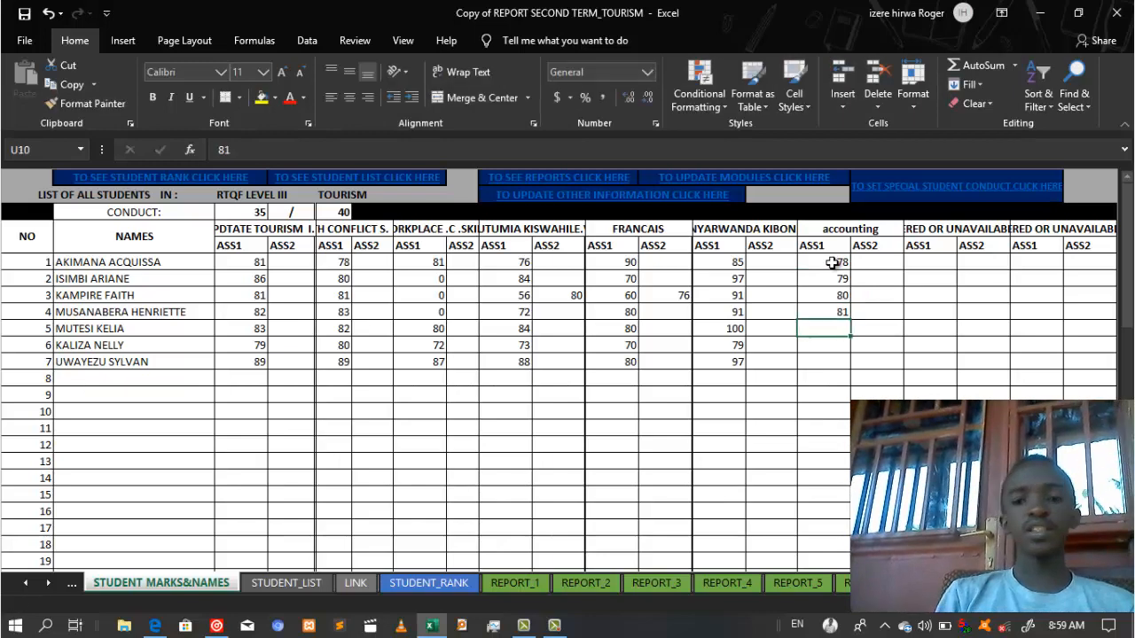
type("88")
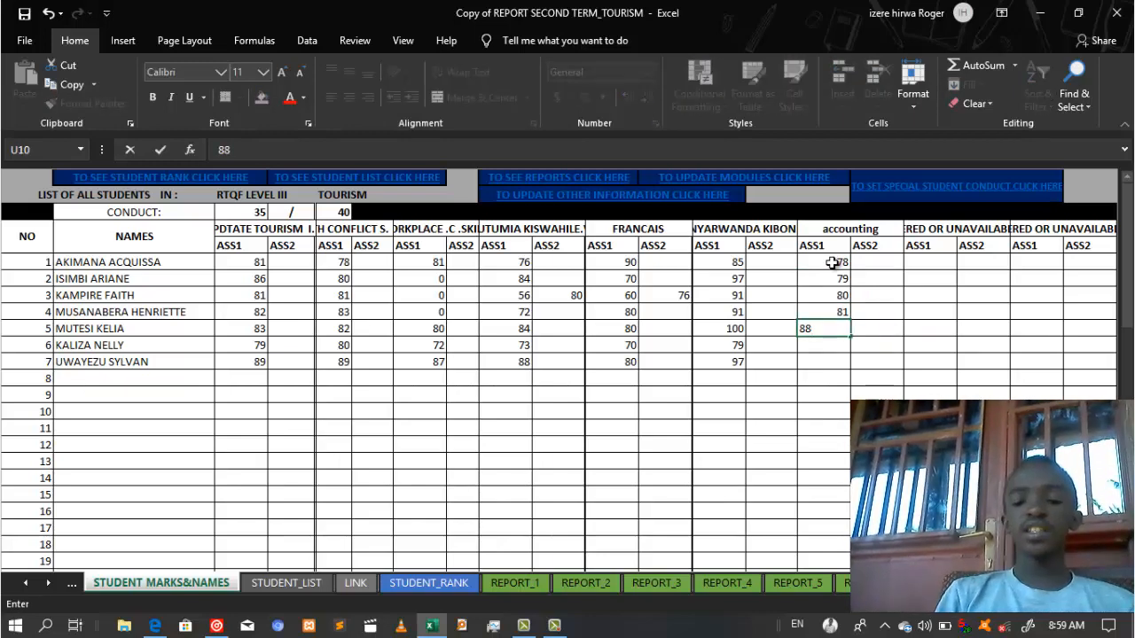
key("Return")
type("89")
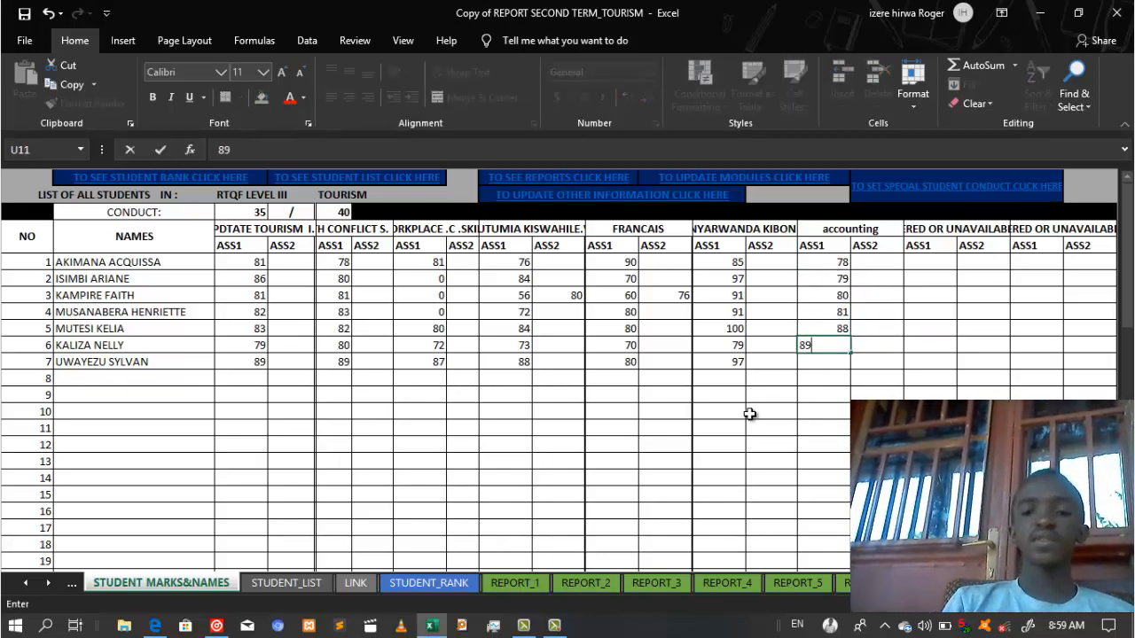
key("Return")
Step: On REPORT_1, check the formulas behind the 569 total and the accounting 78 lookup
left_click(531, 585)
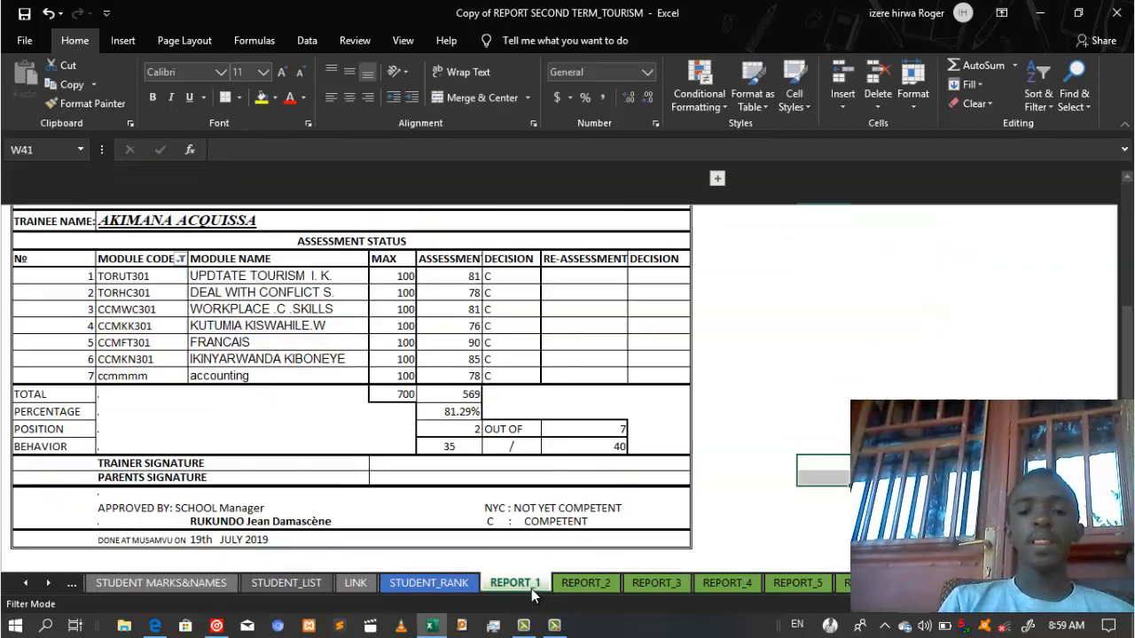
left_click(443, 394)
left_click(553, 399)
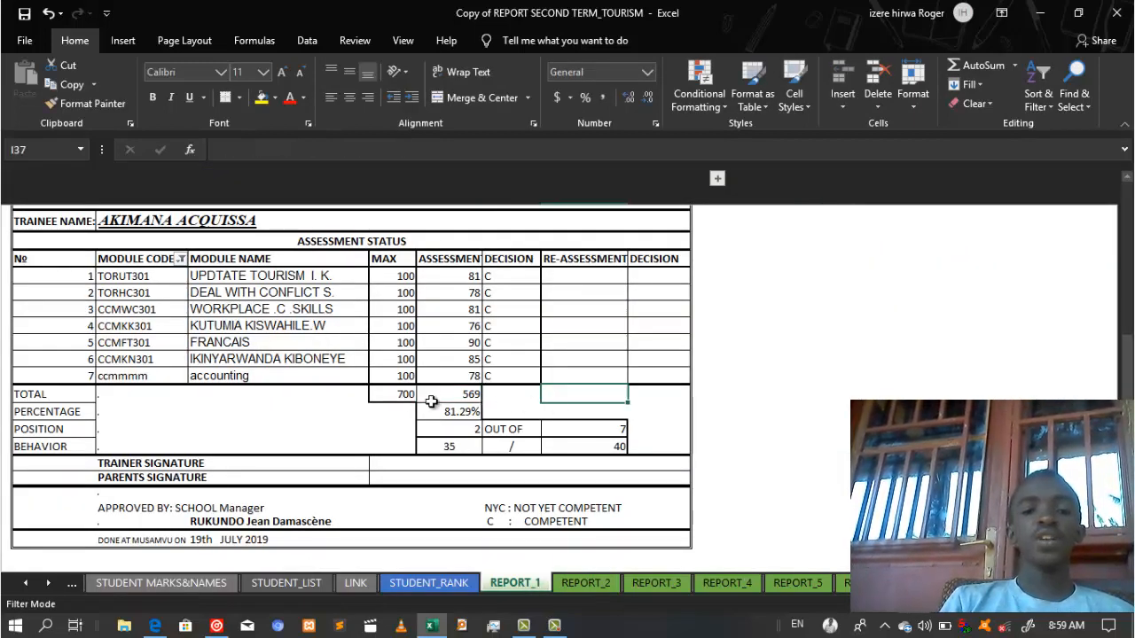
left_click(431, 375)
left_click(705, 444)
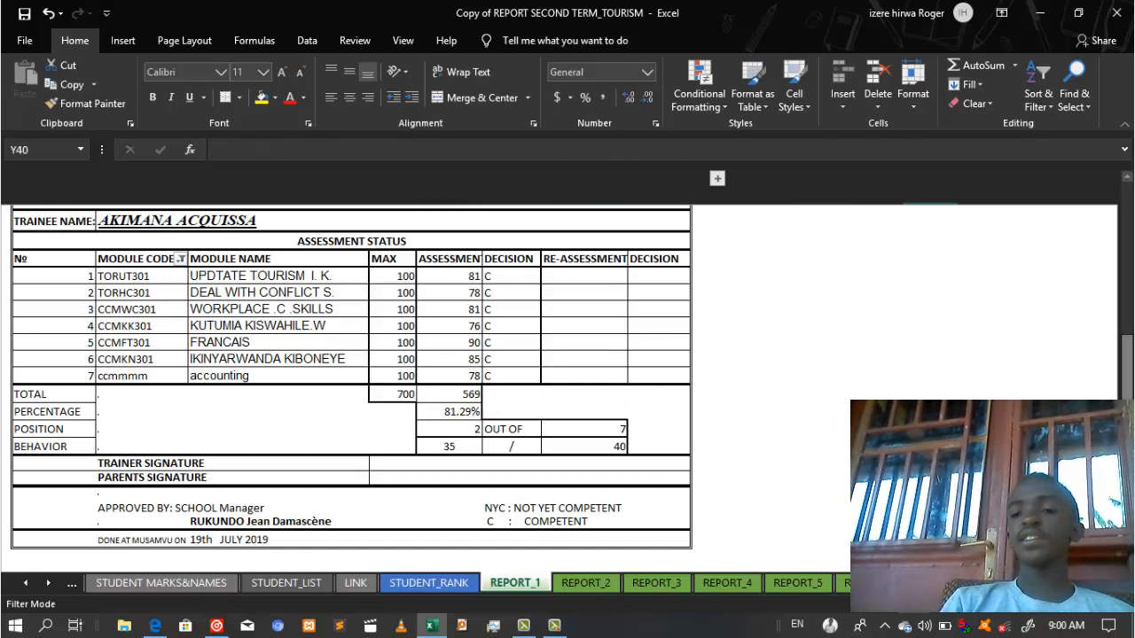
Step: Select the whole first student's report and open its print preview
left_click_drag(678, 541, 53, 254)
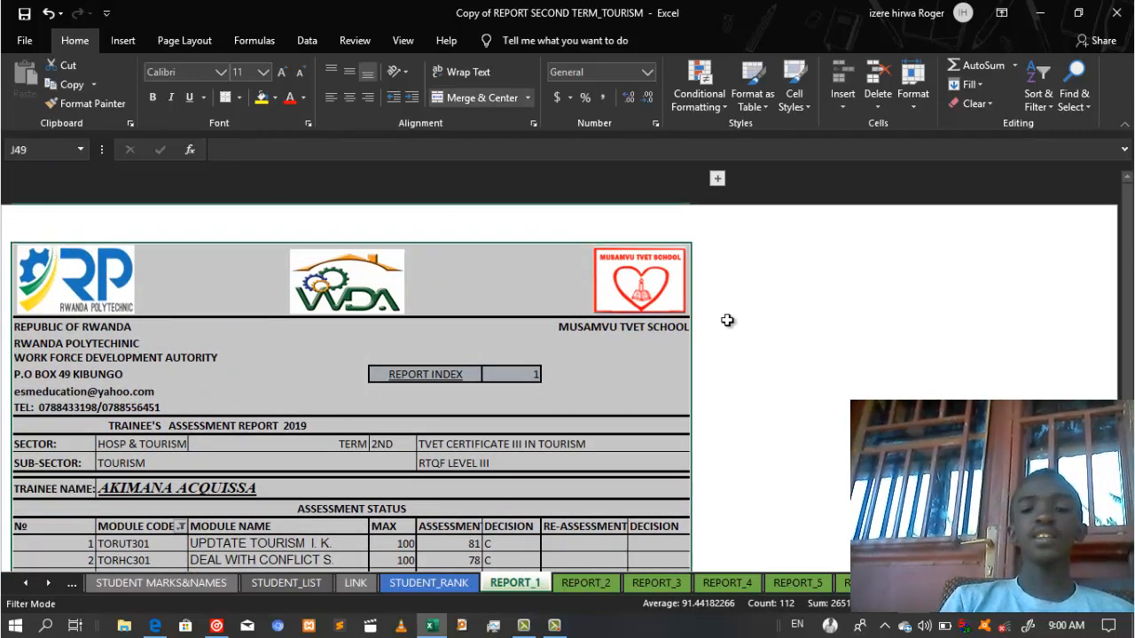
left_click_drag(1127, 329, 1127, 342)
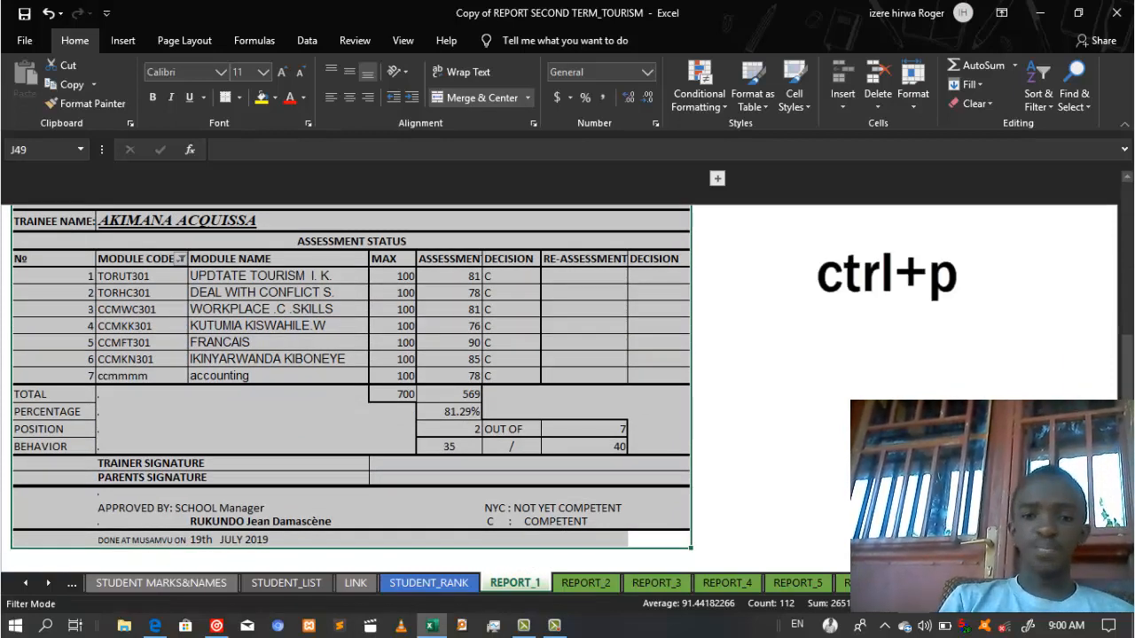
key("ctrl+p")
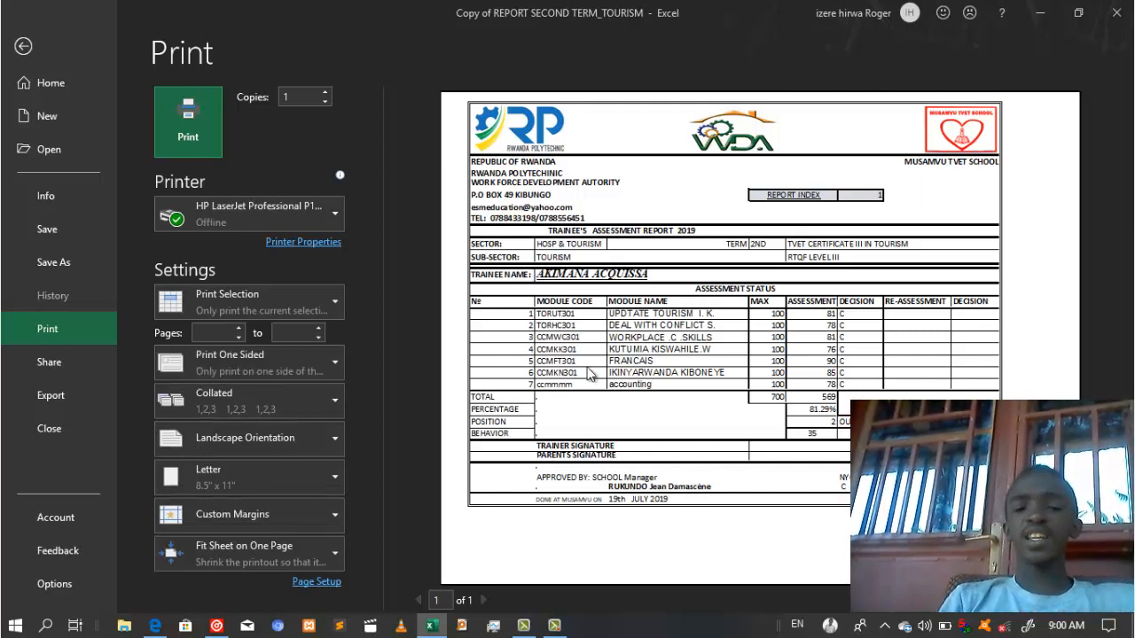
Step: Open the page orientation choices for the landscape single-page Letter preview
left_click(524, 375)
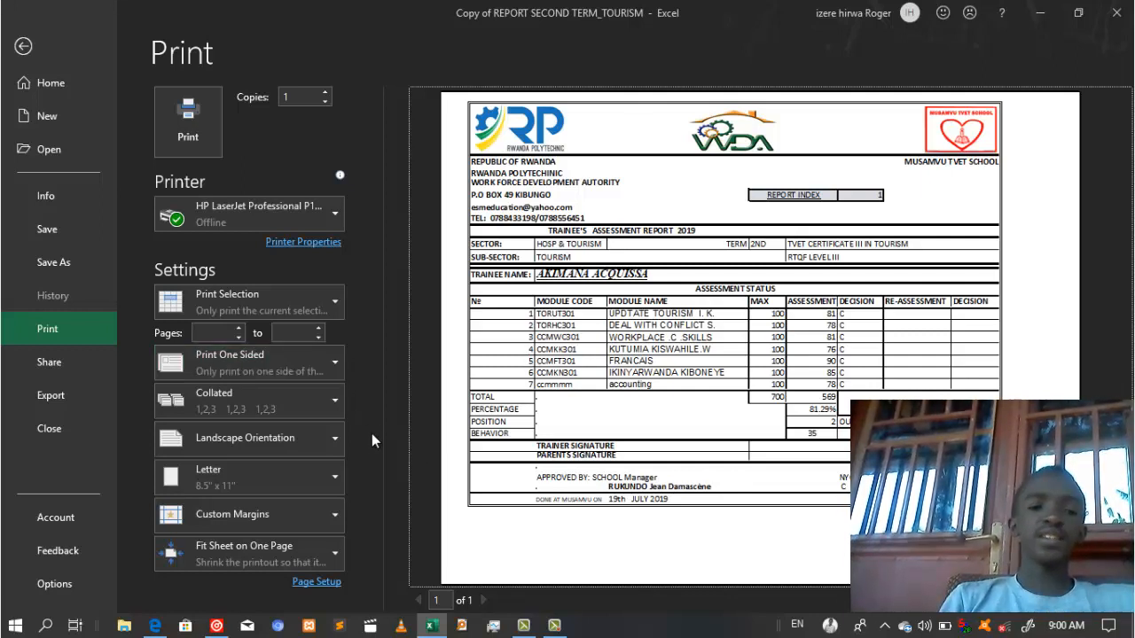
left_click(238, 431)
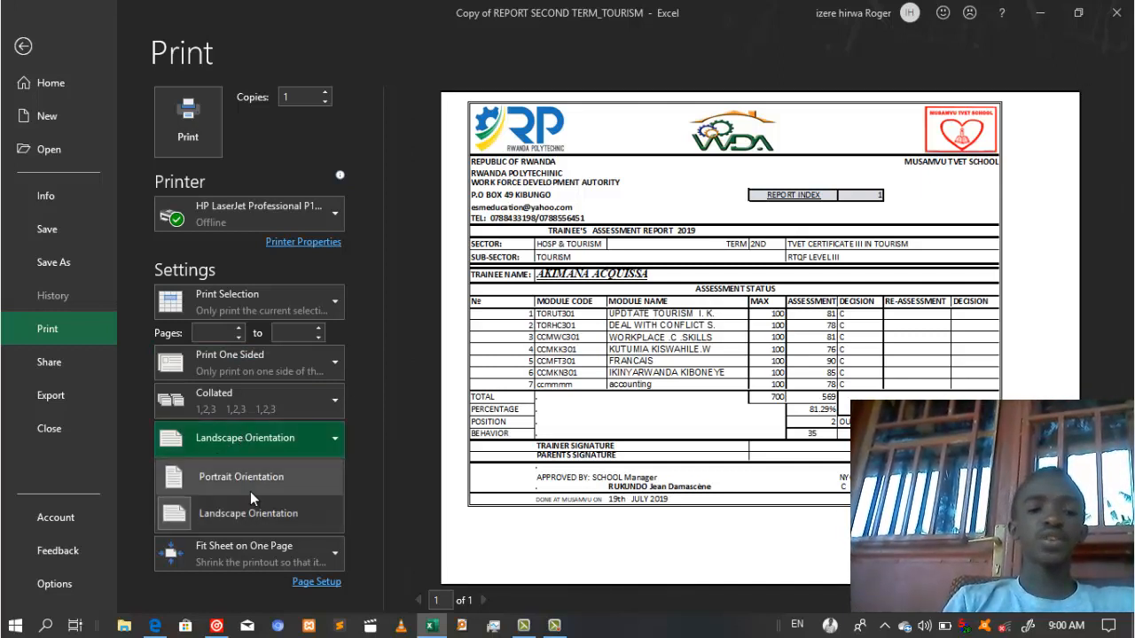
left_click(250, 493)
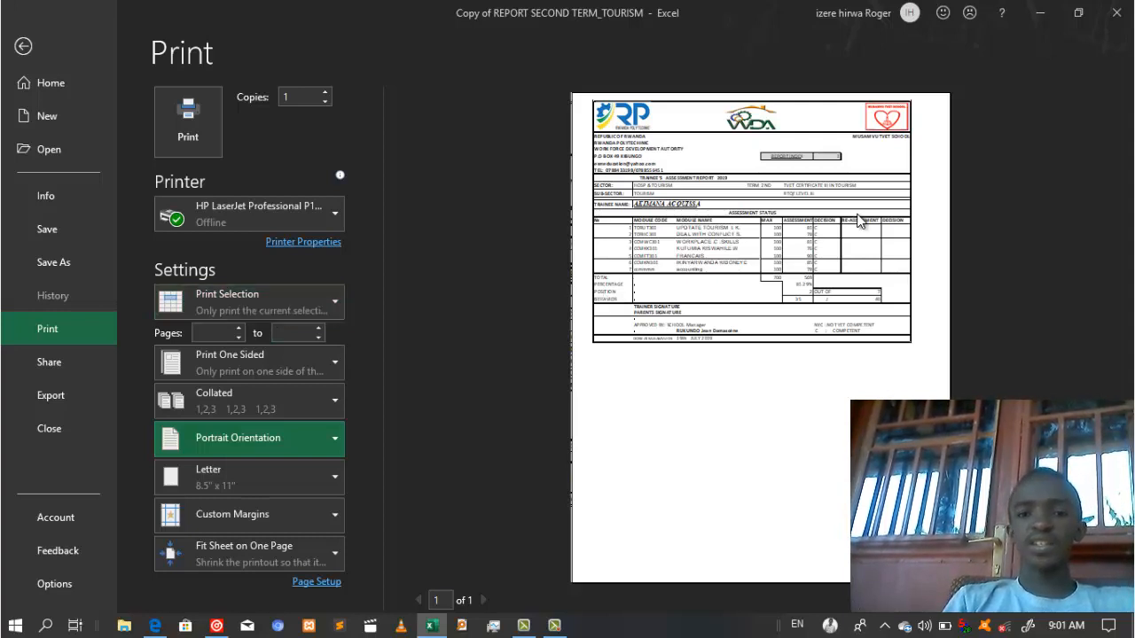
left_click(270, 436)
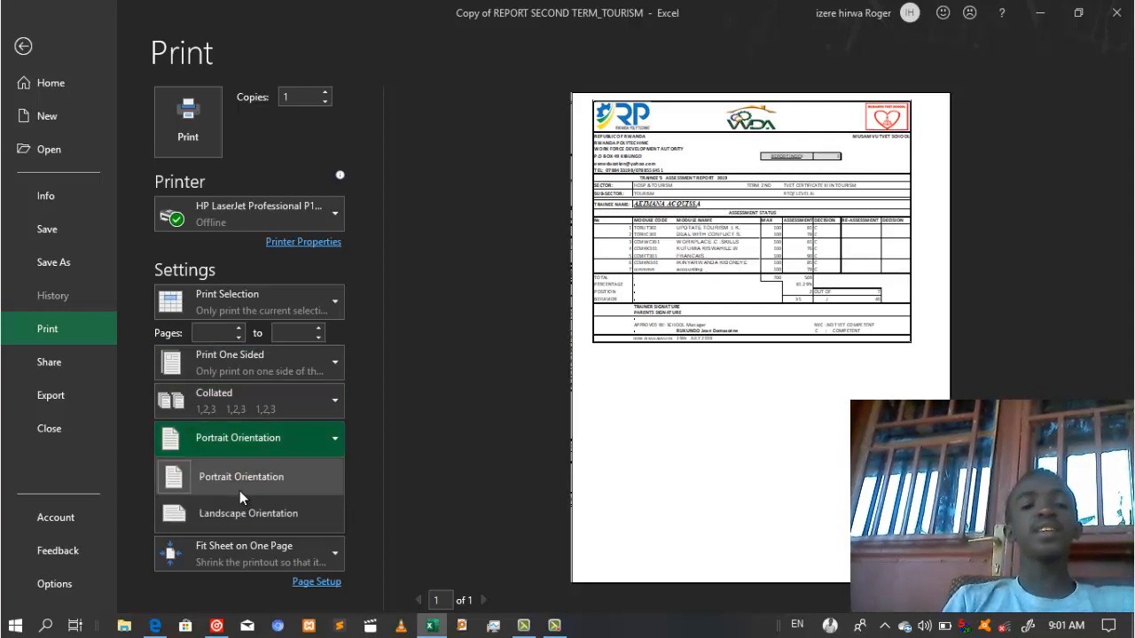
left_click(223, 513)
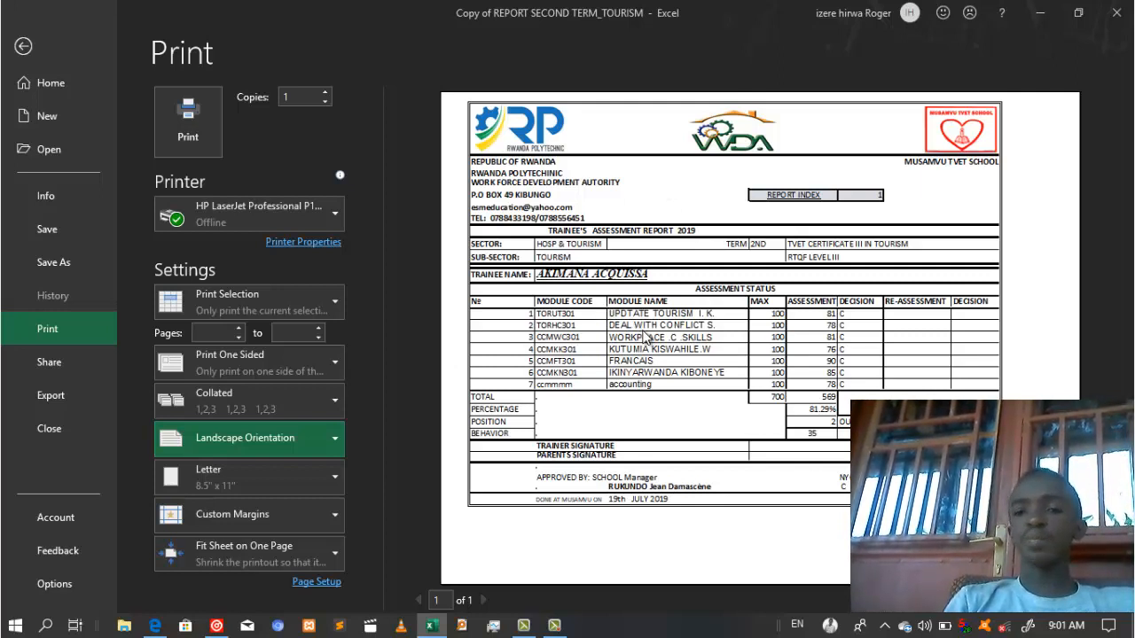
Step: Check the printer list, keep HP LaserJet selected, and exit print preview back to REPORT_1
left_click(643, 335)
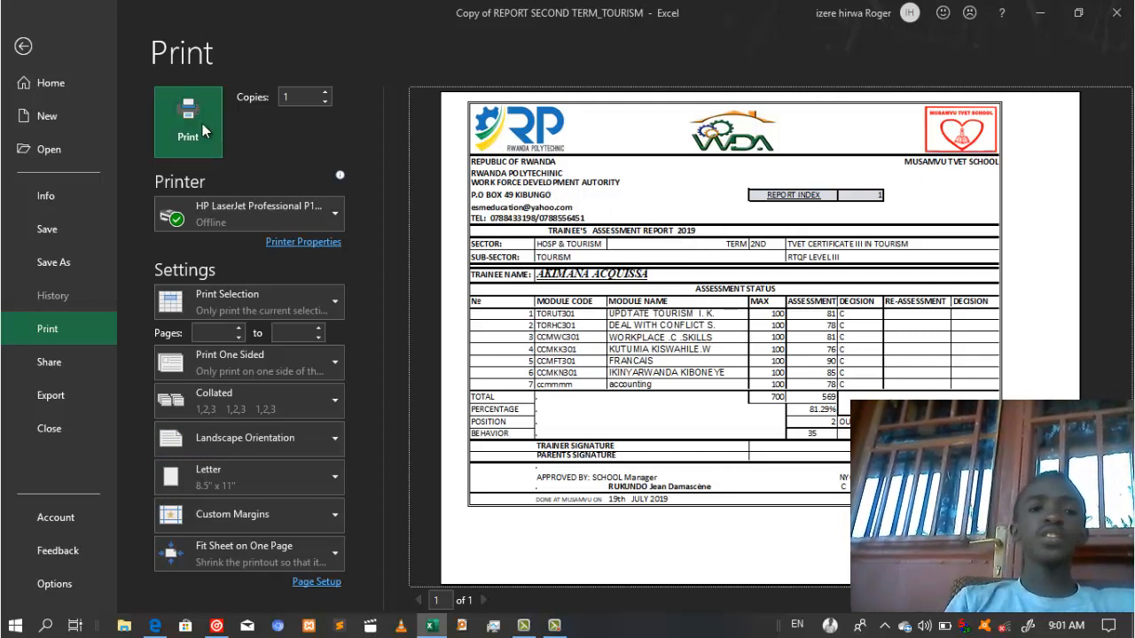
left_click(272, 209)
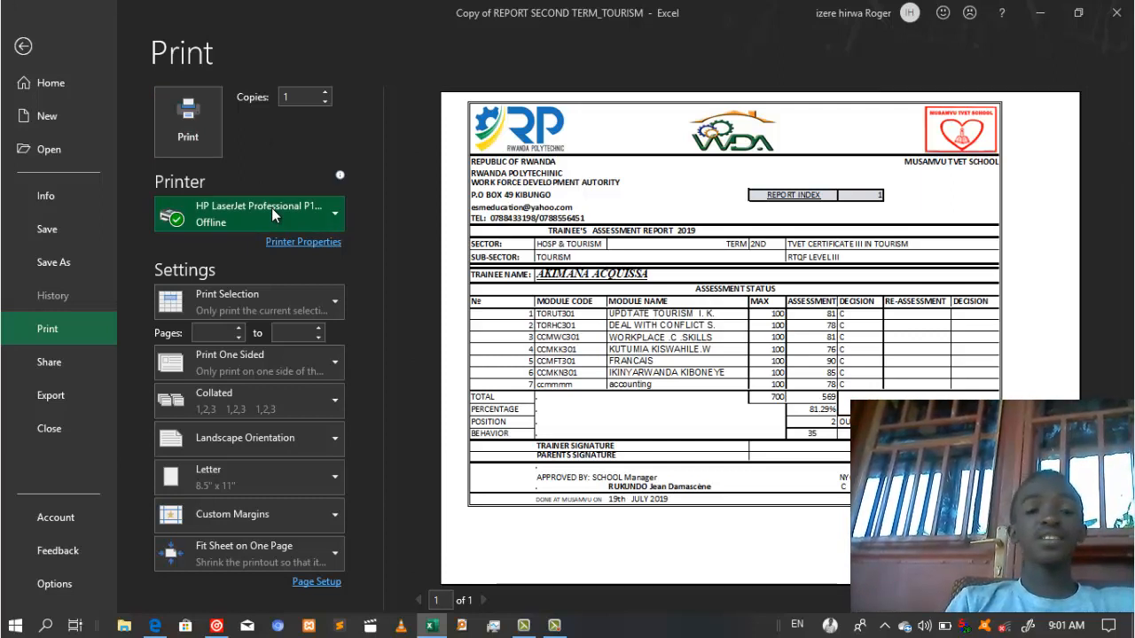
left_click(271, 207)
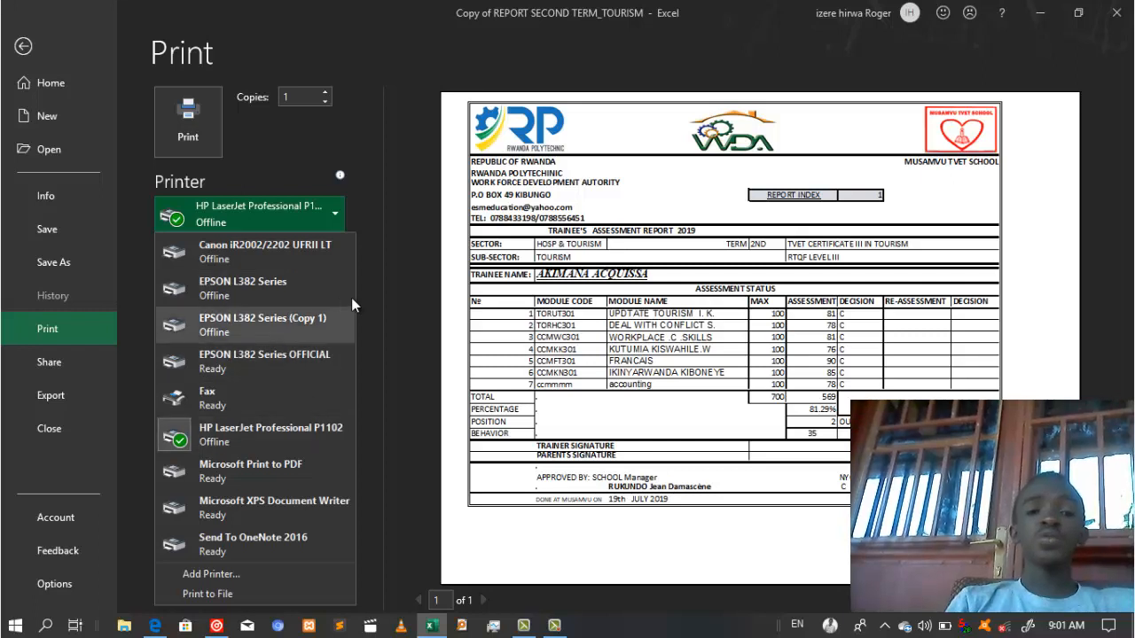
left_click(402, 336)
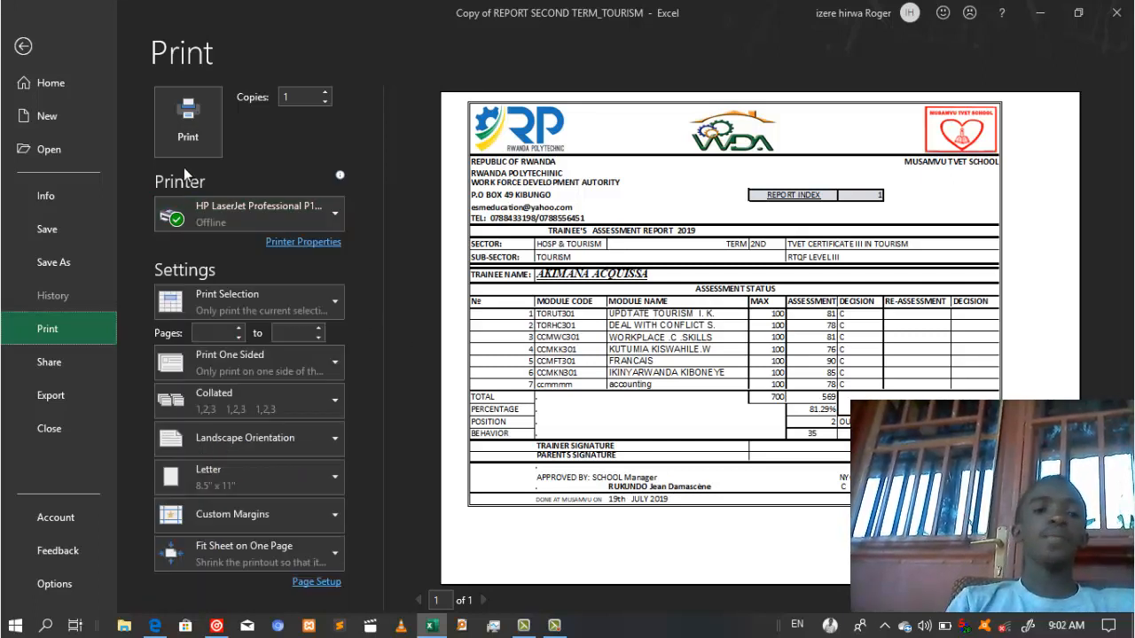
left_click(82, 46)
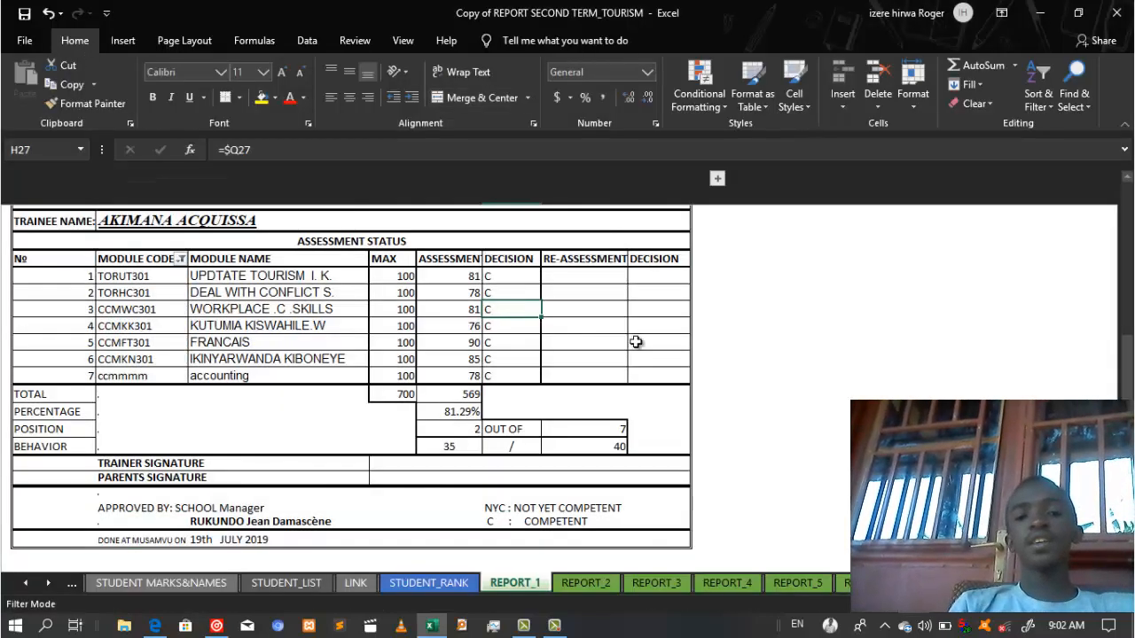
left_click(825, 410)
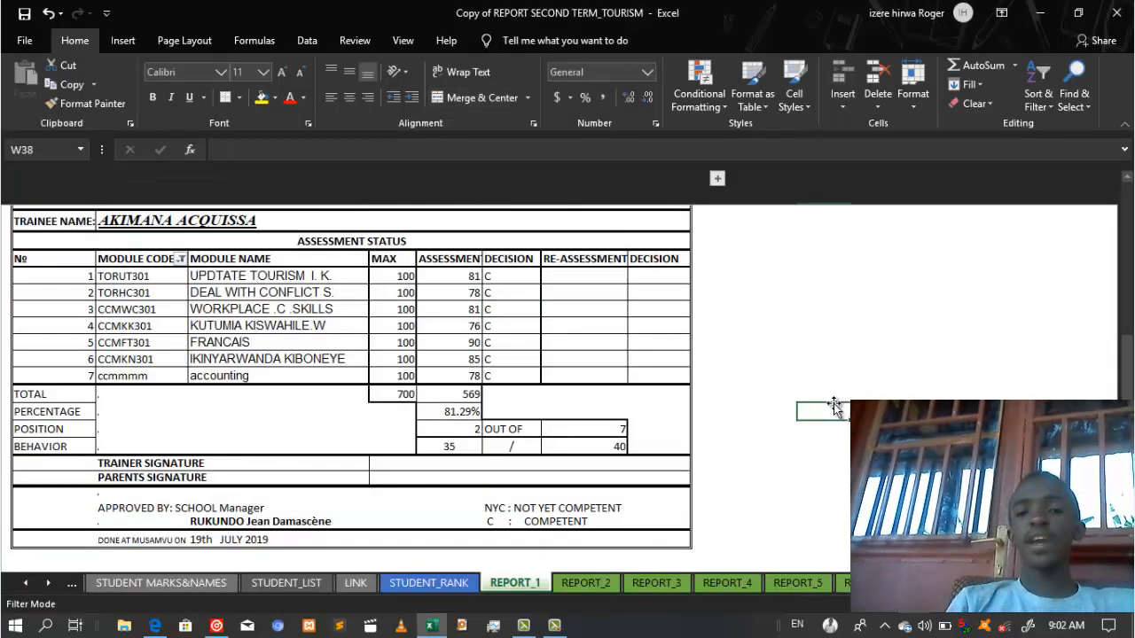
left_click(433, 585)
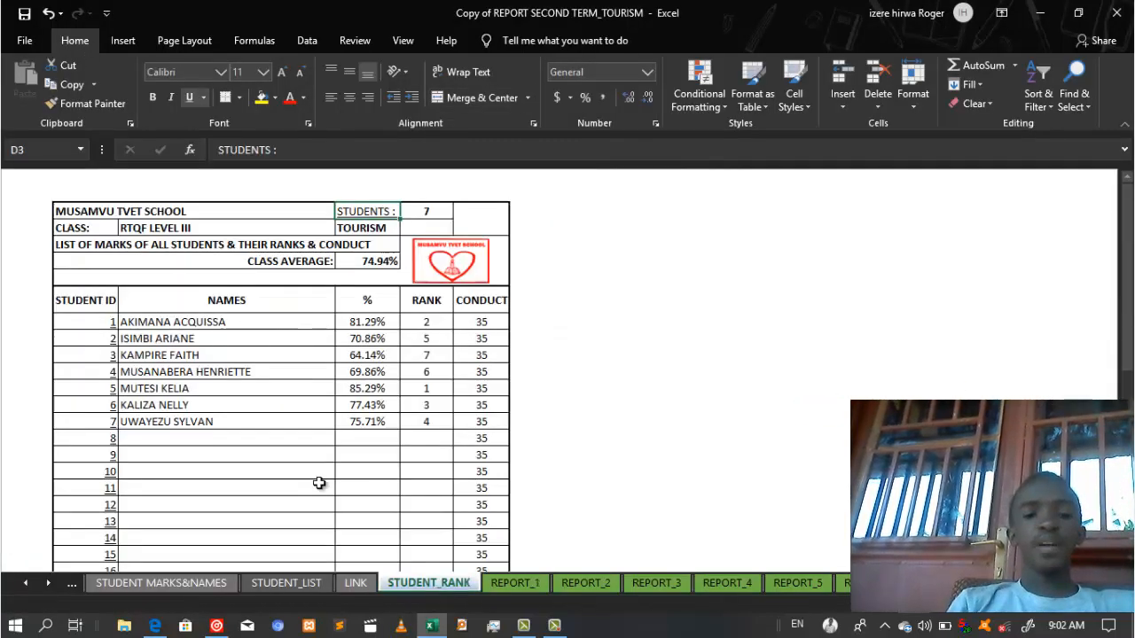
left_click(113, 373)
left_click(113, 374)
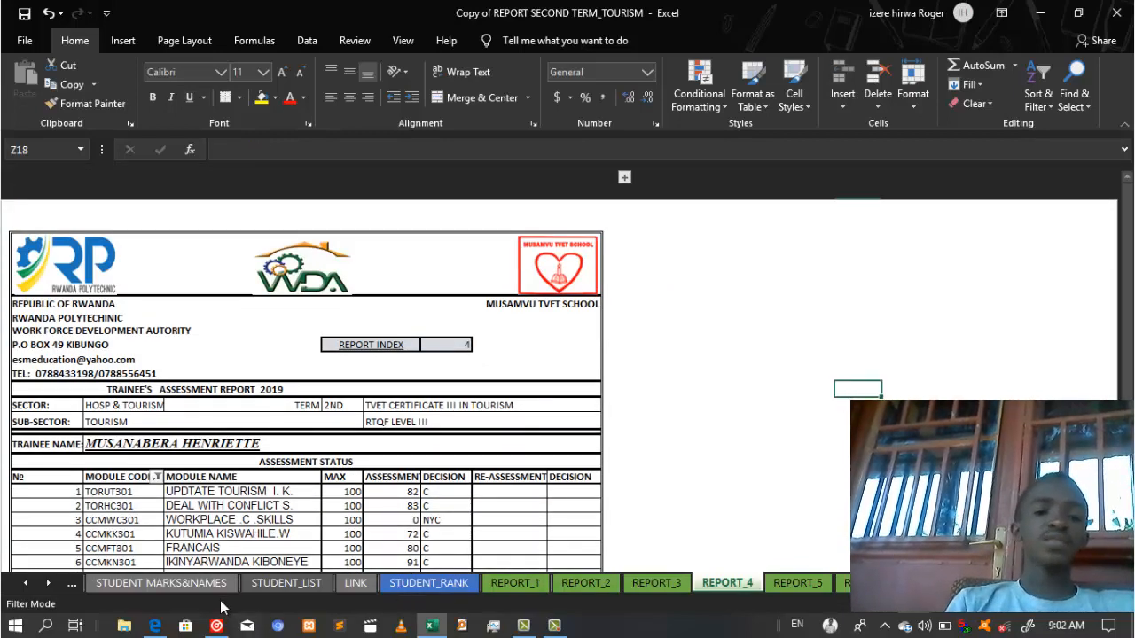
left_click(288, 585)
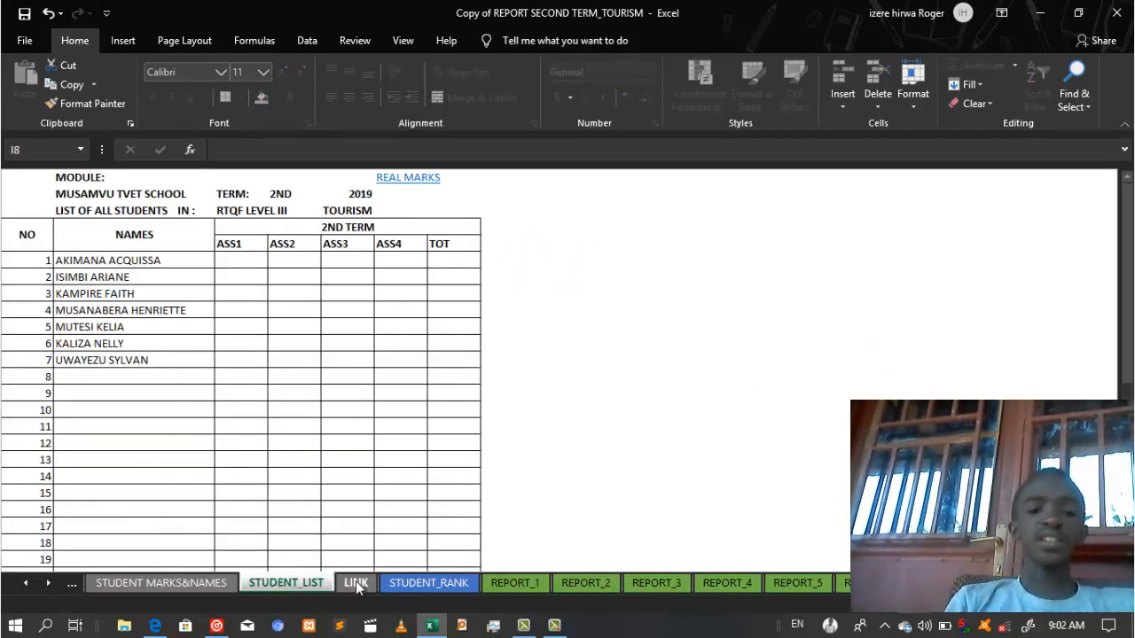
left_click(356, 585)
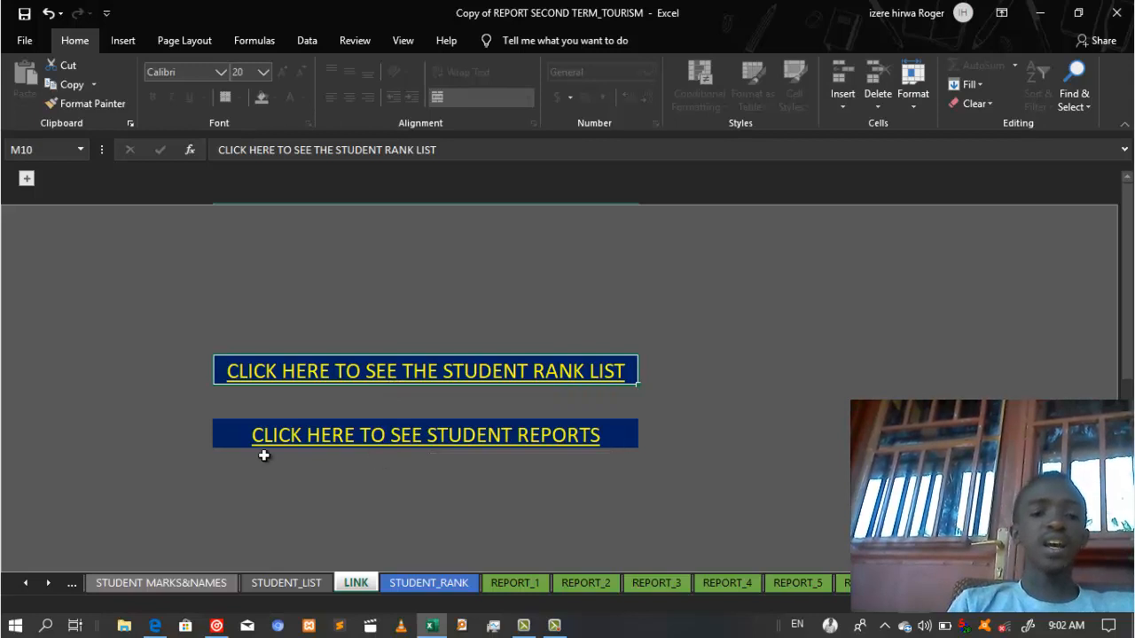
left_click(33, 580)
left_click(32, 580)
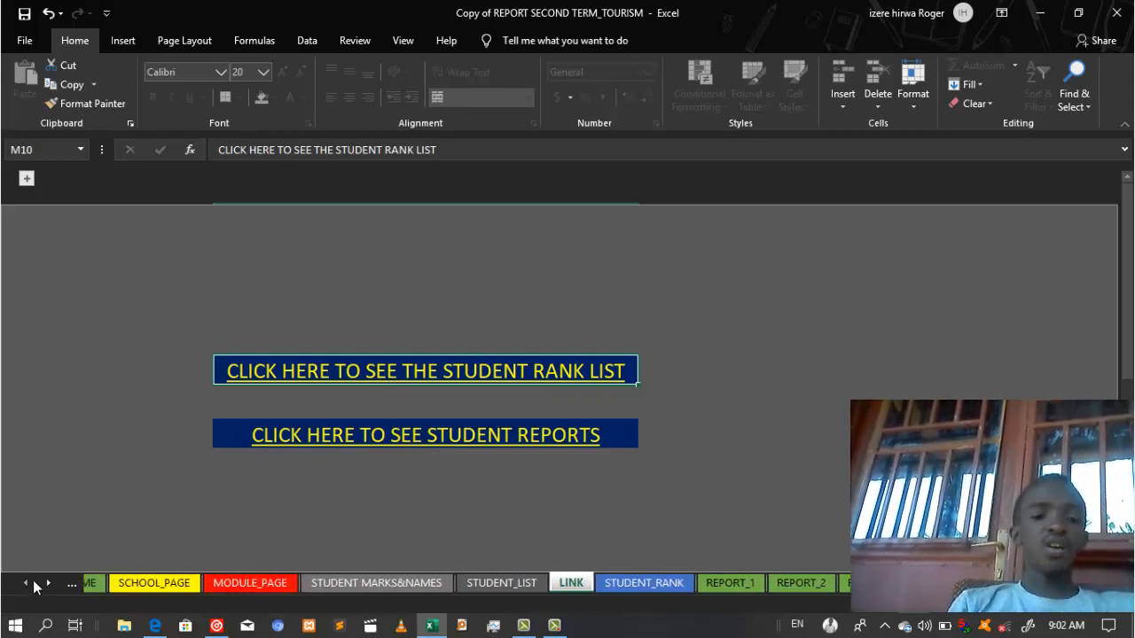
left_click(32, 580)
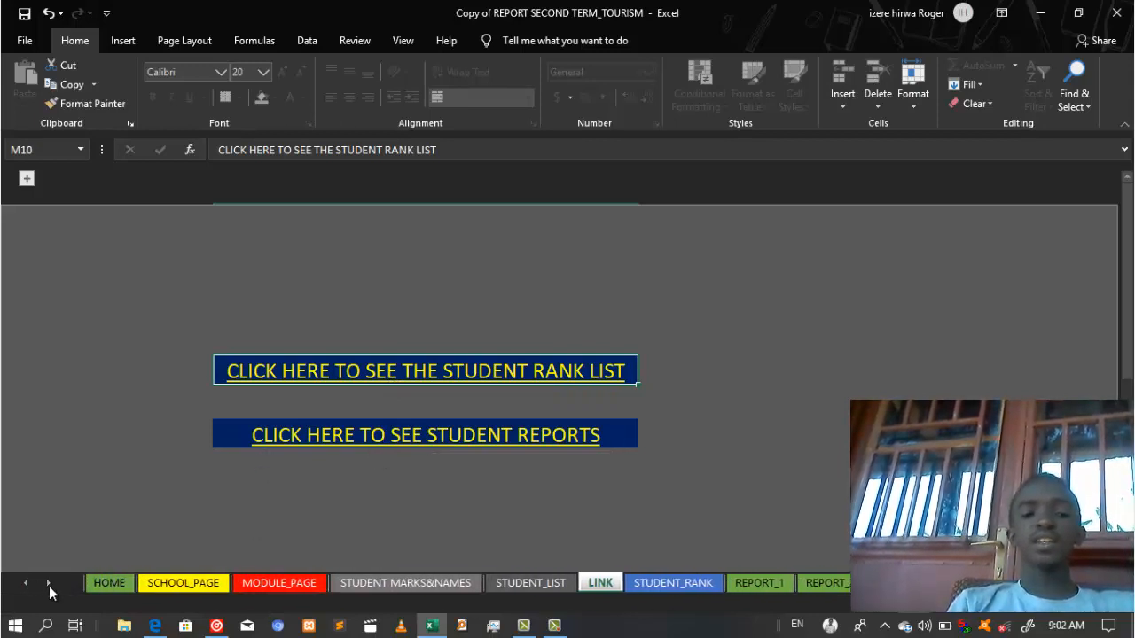
left_click(49, 582)
left_click(49, 582)
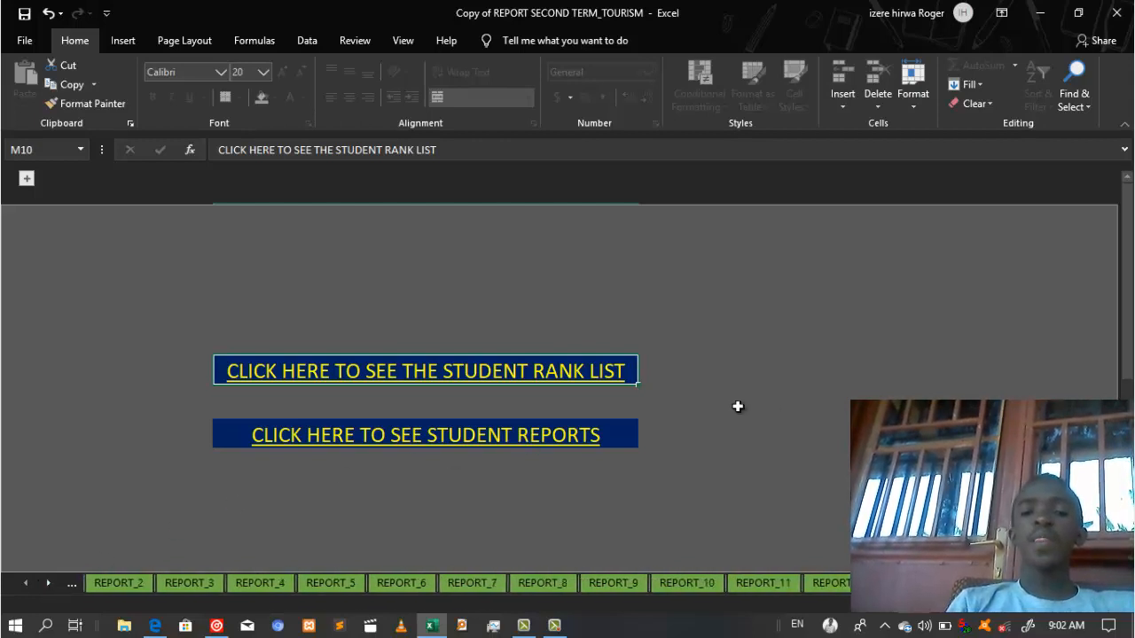
left_click(762, 409)
left_click(25, 585)
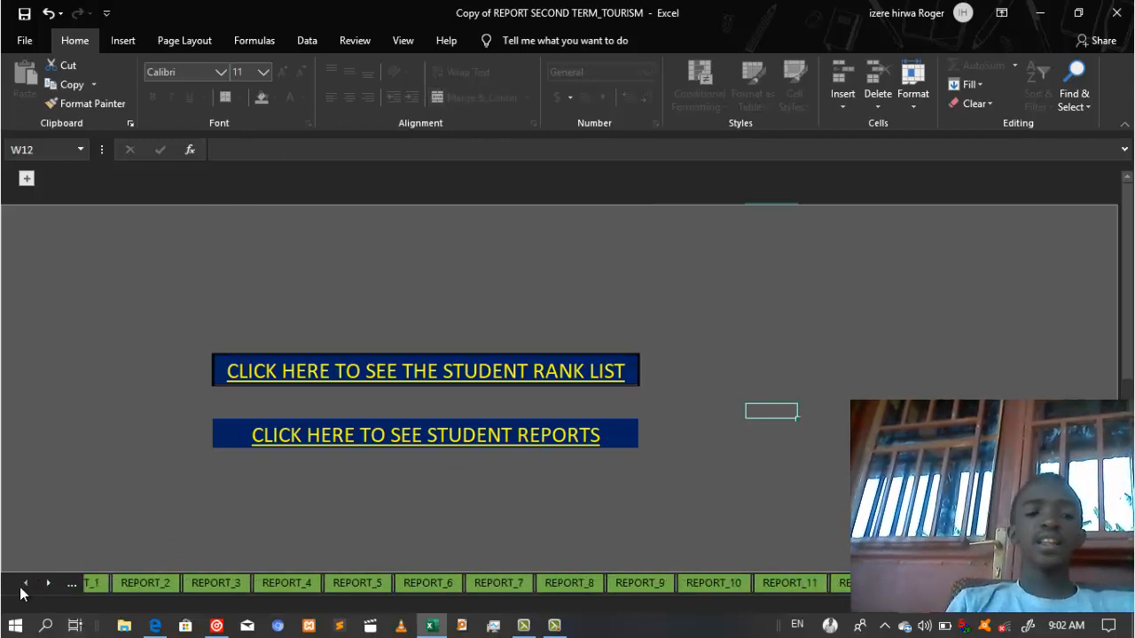
left_click(25, 585)
left_click(25, 586)
left_click(245, 587)
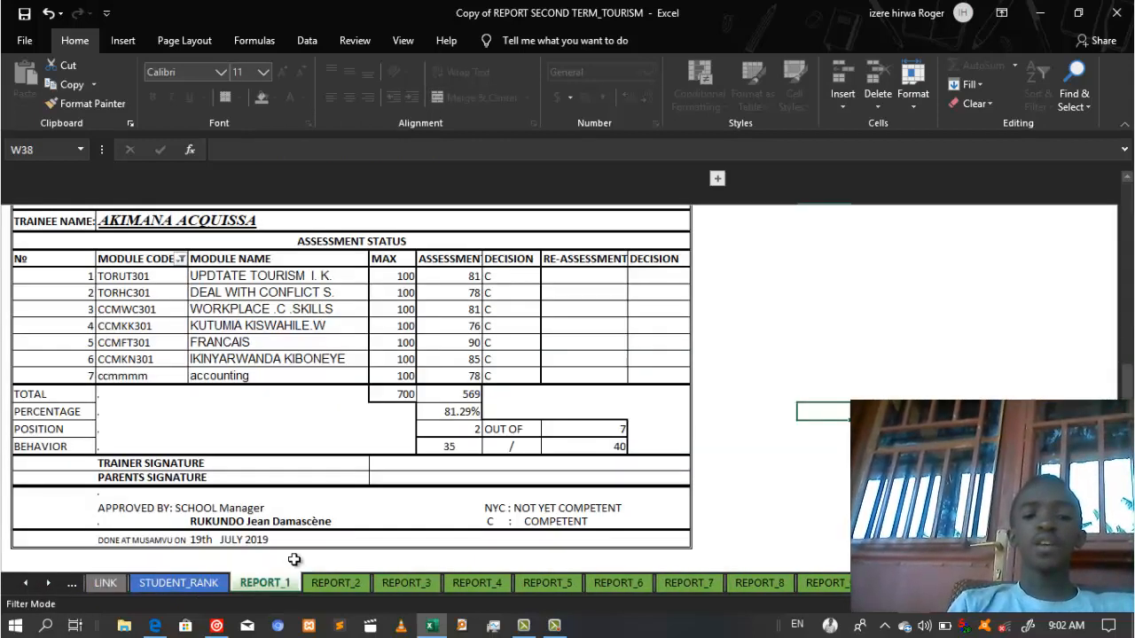
left_click(833, 359)
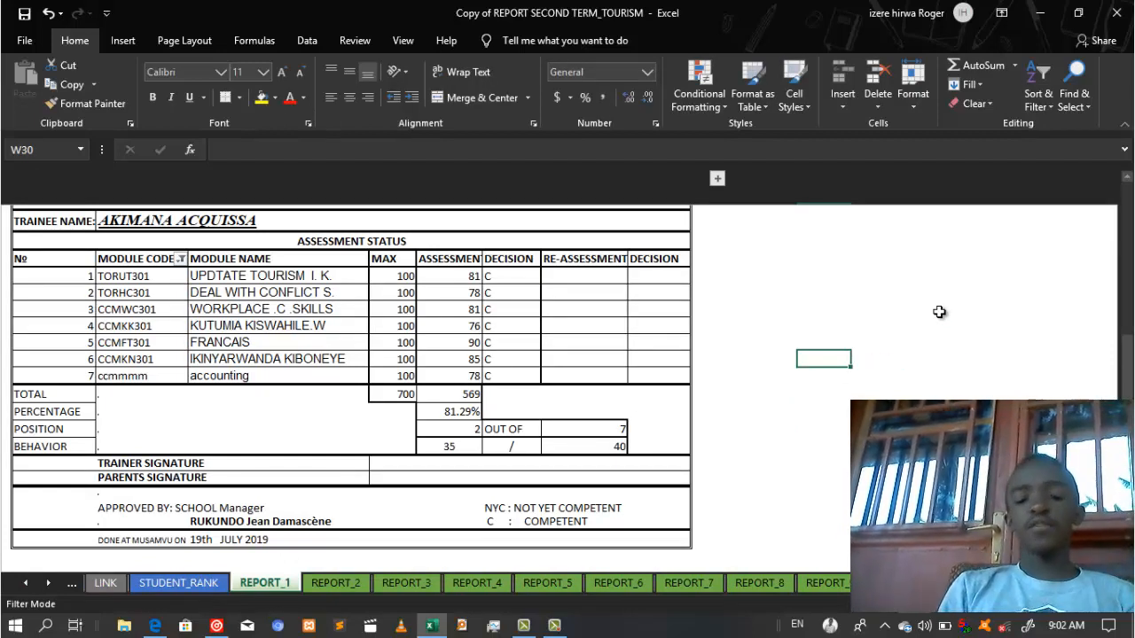
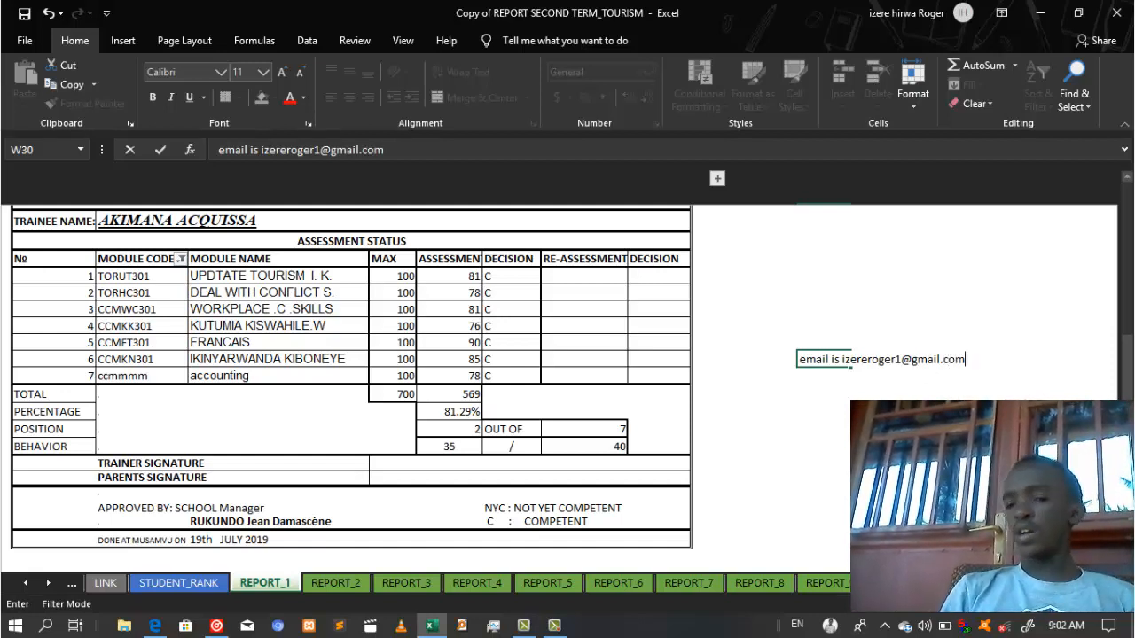
key("Return")
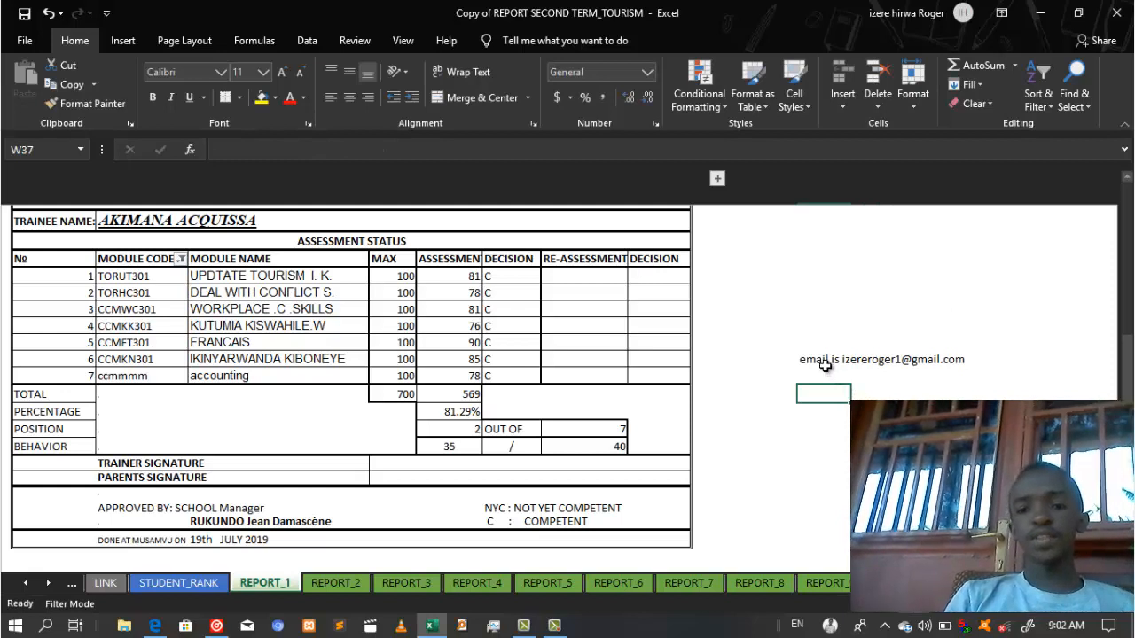
left_click(825, 364)
key("Delete")
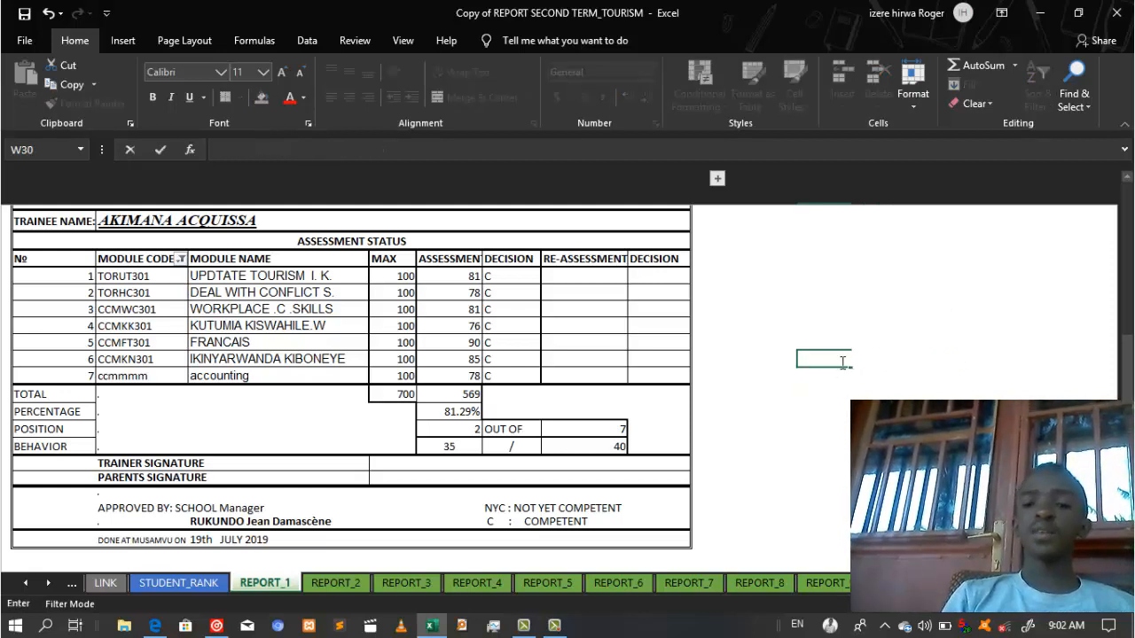
left_click(763, 257)
left_click(878, 393)
left_click(833, 358)
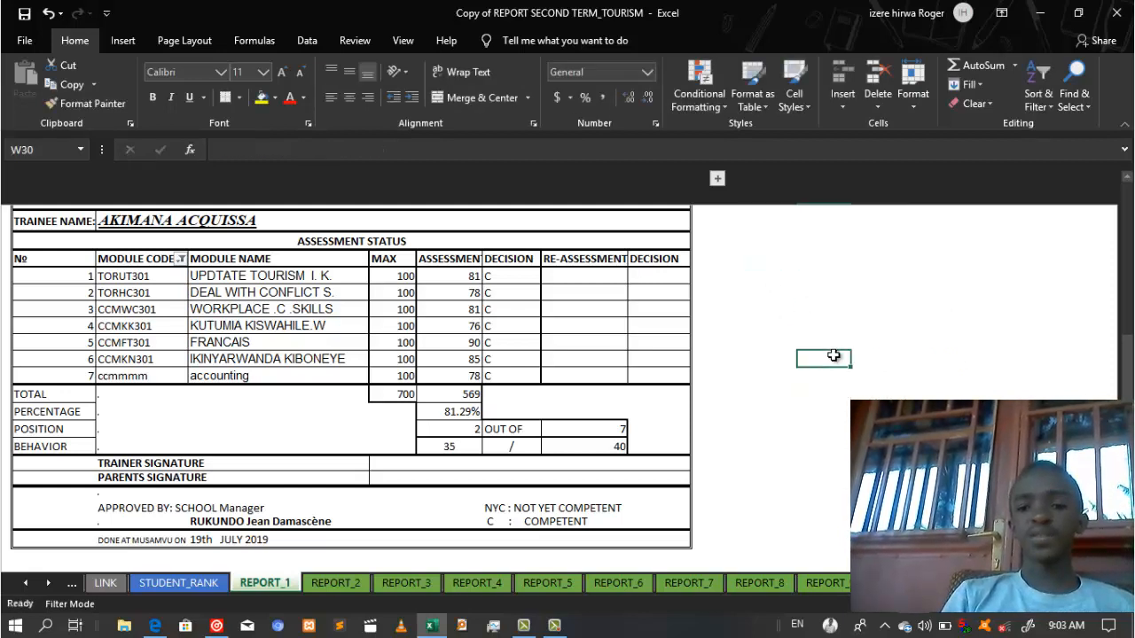
left_click(716, 351)
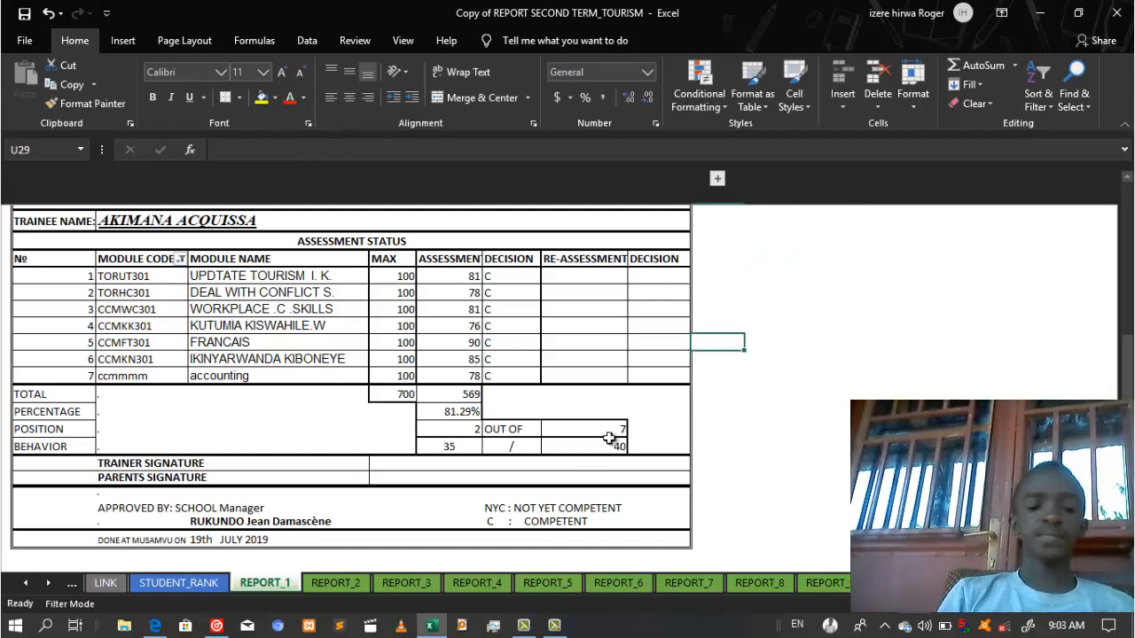